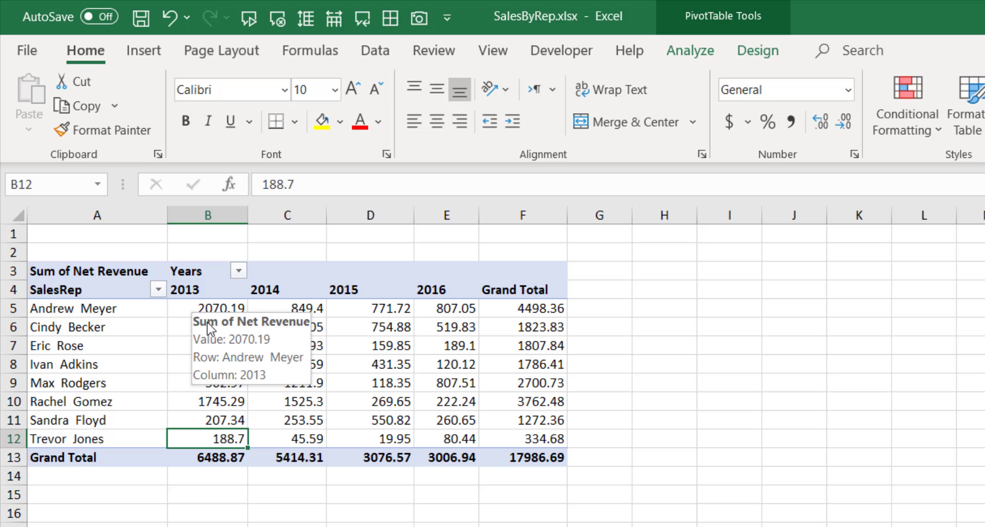
# Examine the net revenue by sales rep and year in the pivot table, including the 2013 grand total.
pyautogui.moveTo(208, 310); pyautogui.dragTo(523, 441)
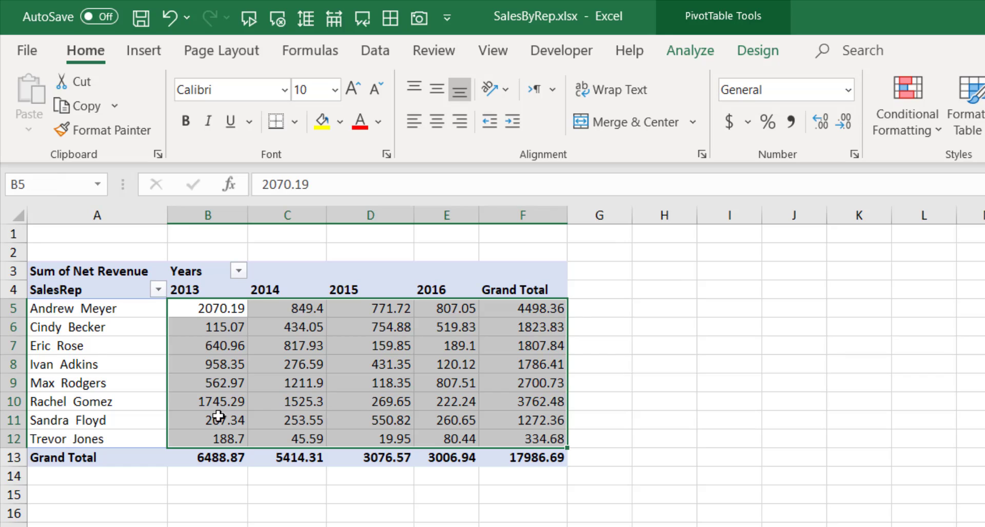
pyautogui.click(114, 311)
pyautogui.click(204, 321)
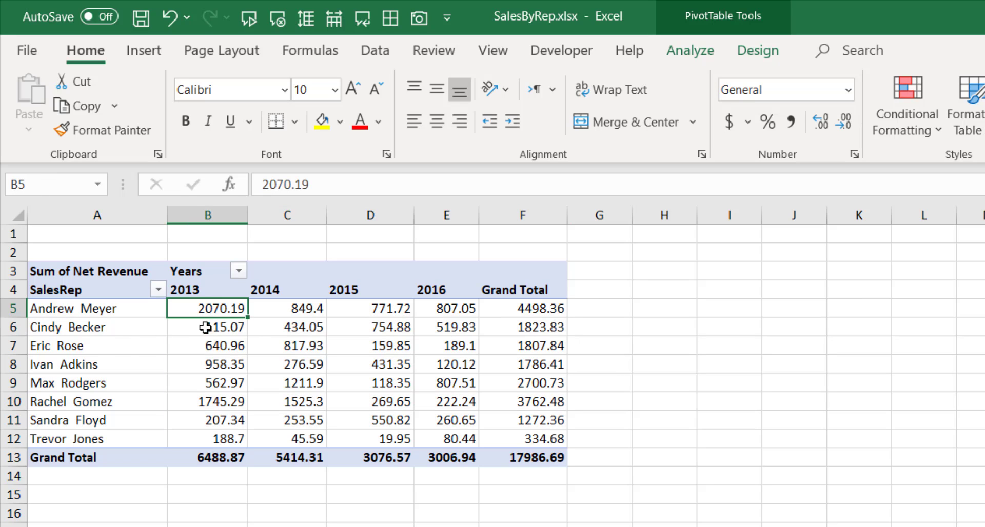
pyautogui.click(98, 347)
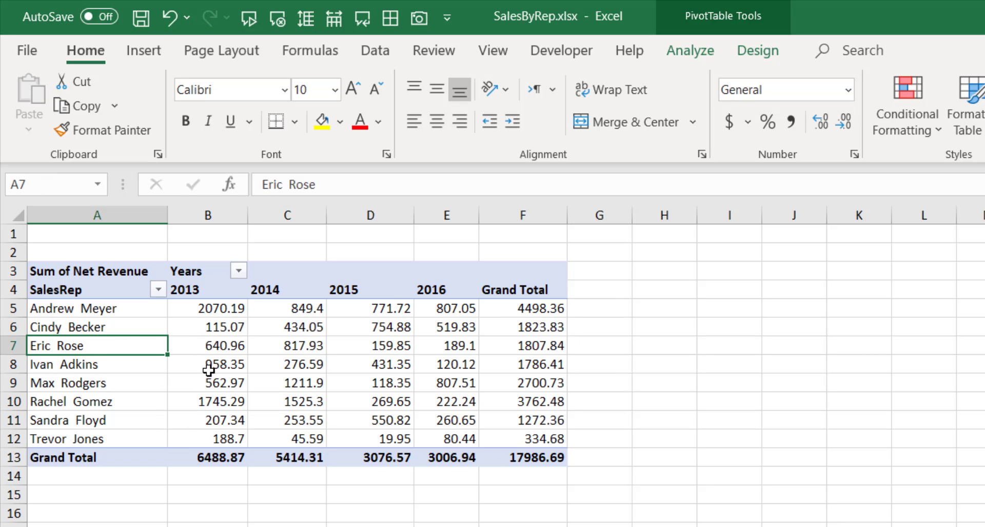
pyautogui.click(210, 343)
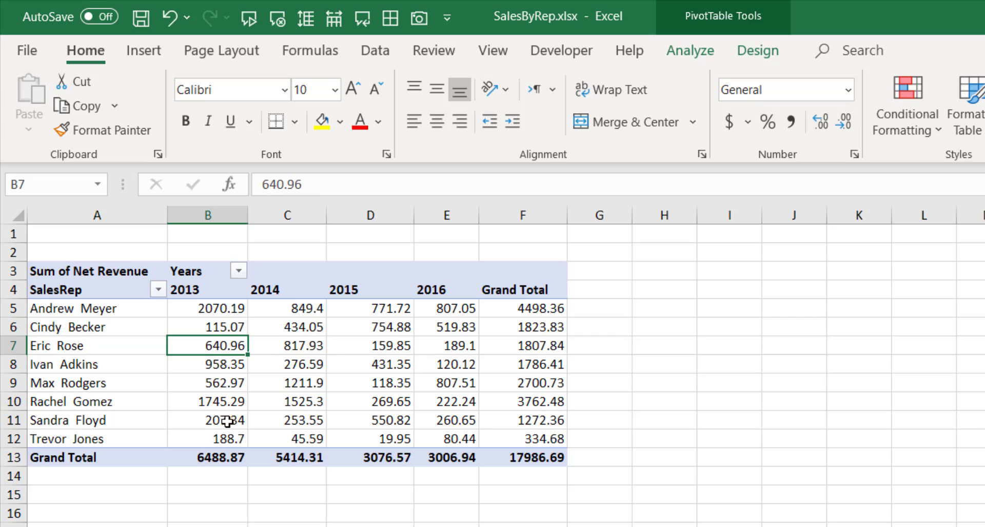
pyautogui.click(218, 459)
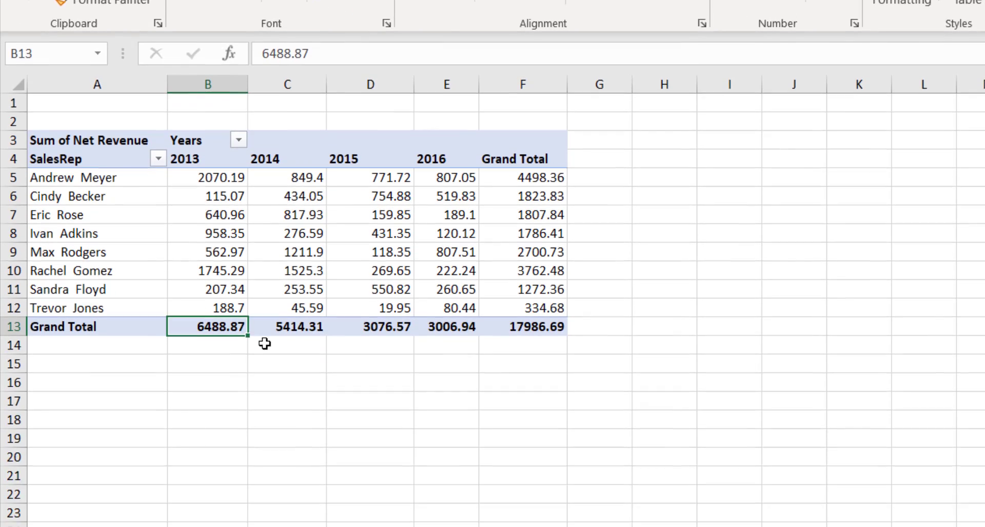
pyautogui.click(210, 360)
# Show the pivot table's Sum of Net Revenue values as % of Column Total.
pyautogui.moveTo(178, 152)
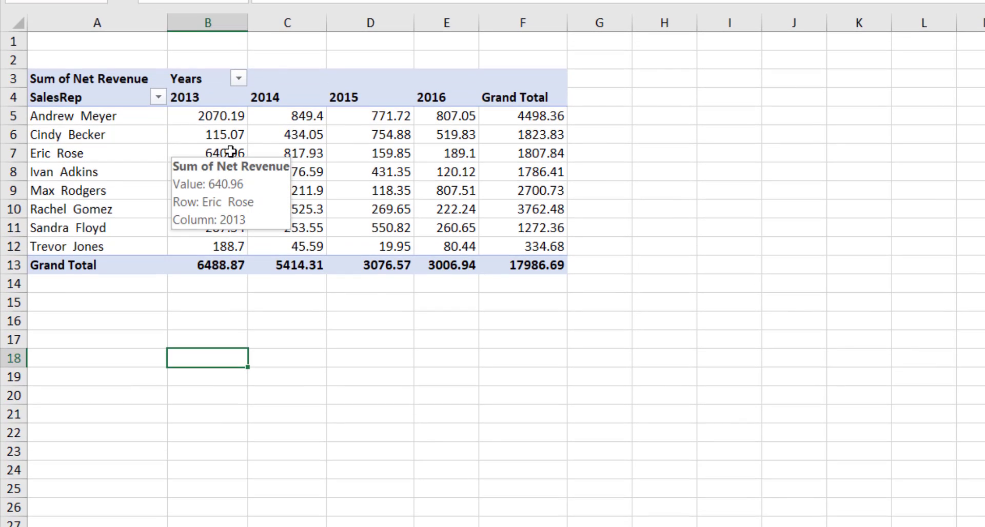
pyautogui.rightClick(227, 118)
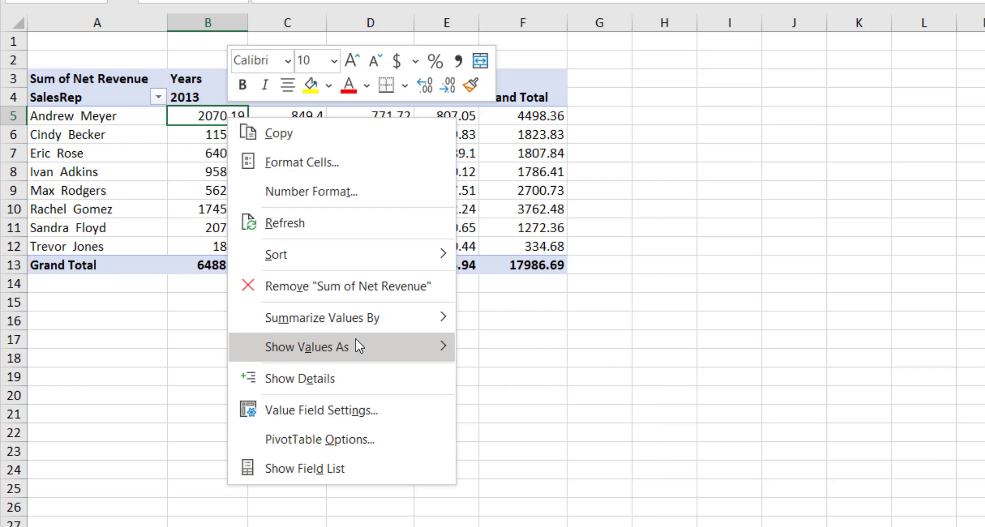
pyautogui.moveTo(355, 339)
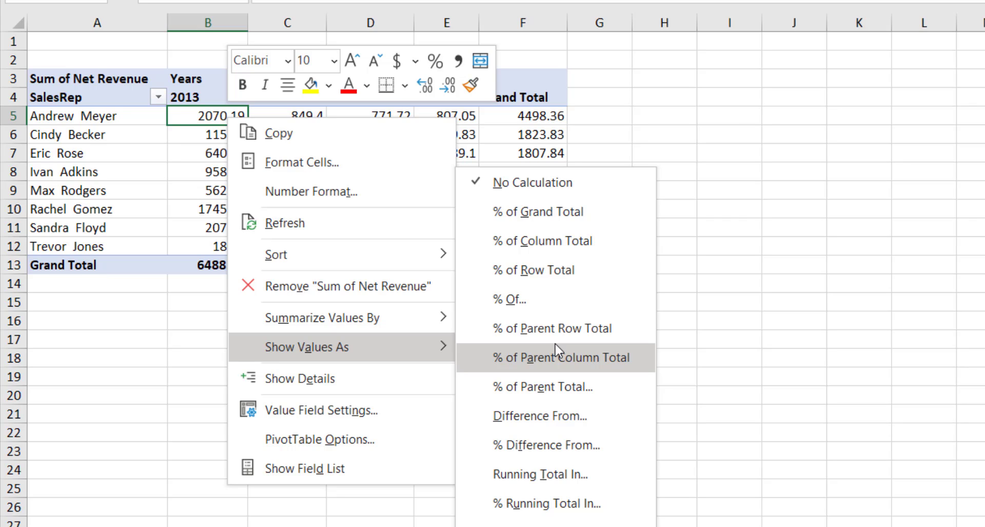
pyautogui.click(553, 247)
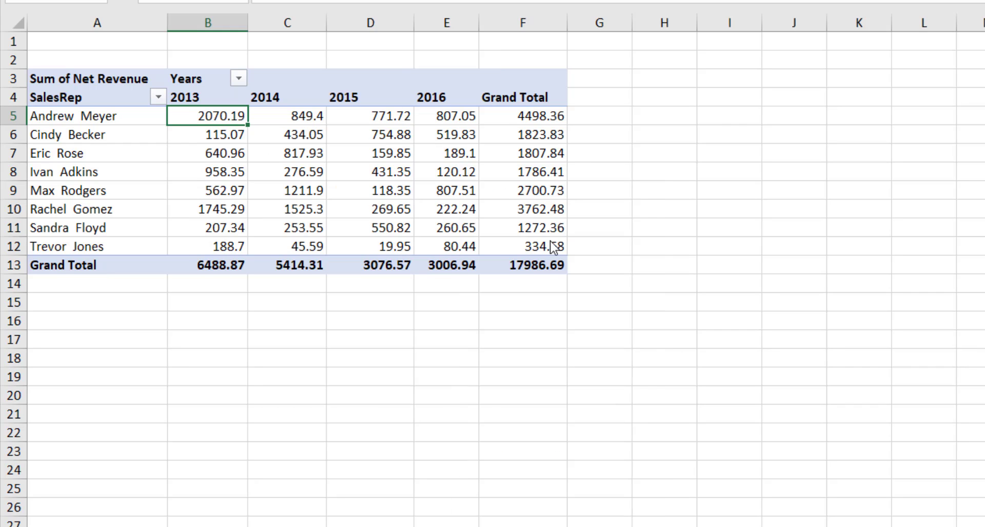
# Examine how the sales reps' shares make up the total of each year column and the Grand Total column.
pyautogui.click(226, 266)
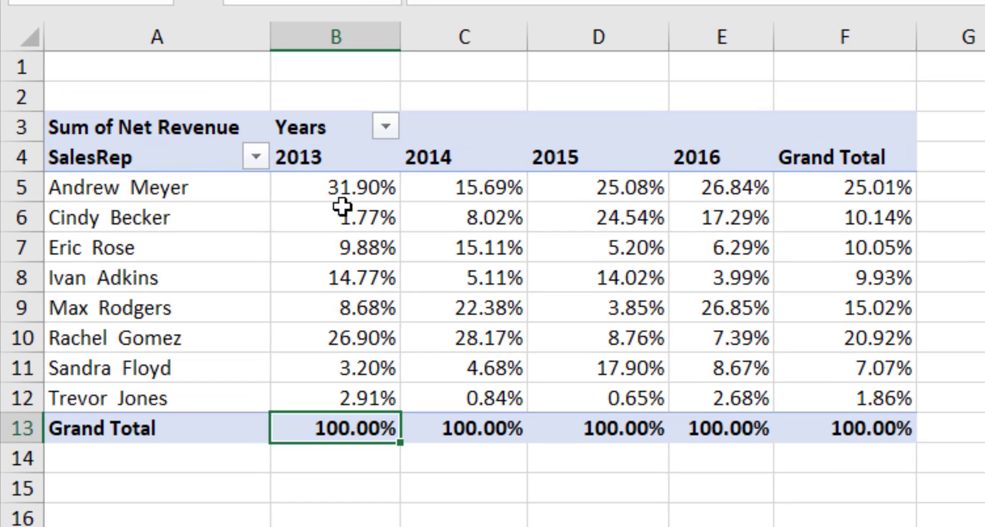
pyautogui.click(365, 191)
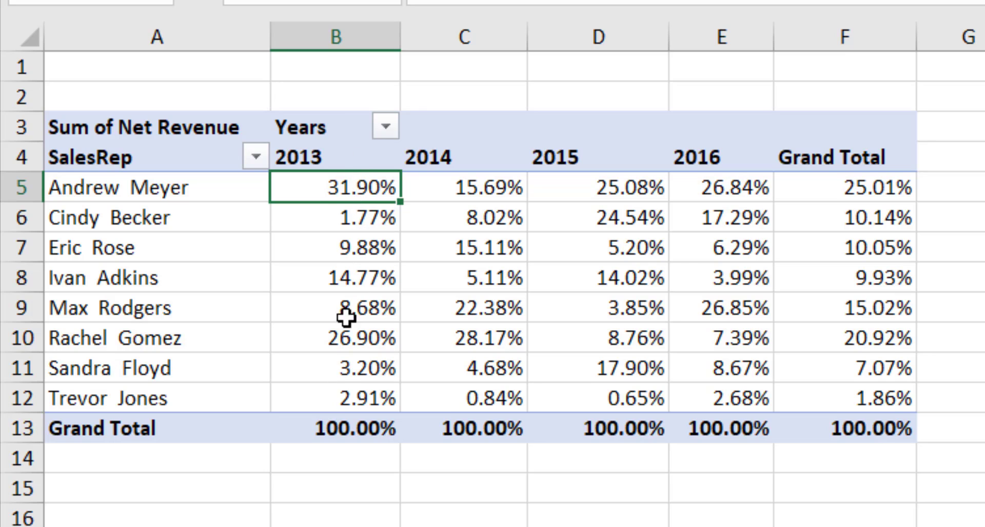
pyautogui.click(361, 248)
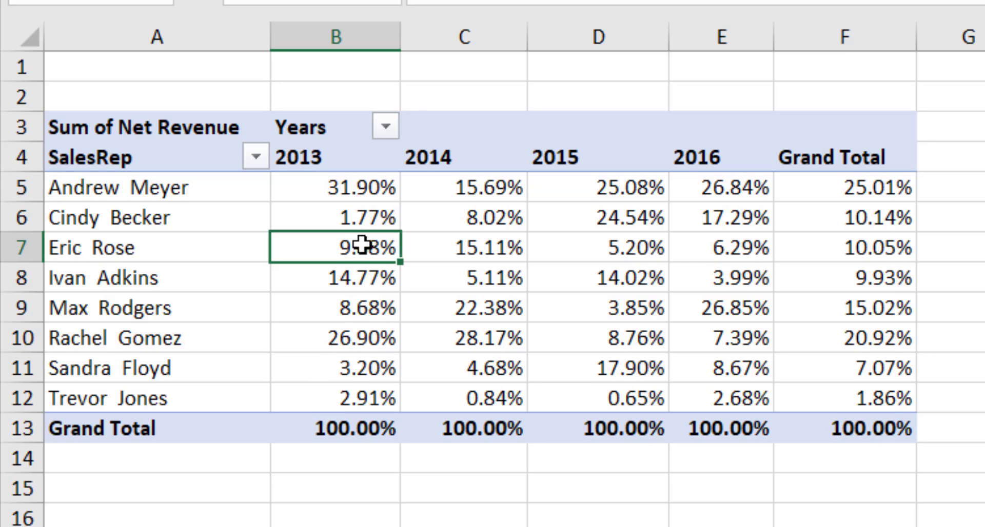
pyautogui.click(343, 277)
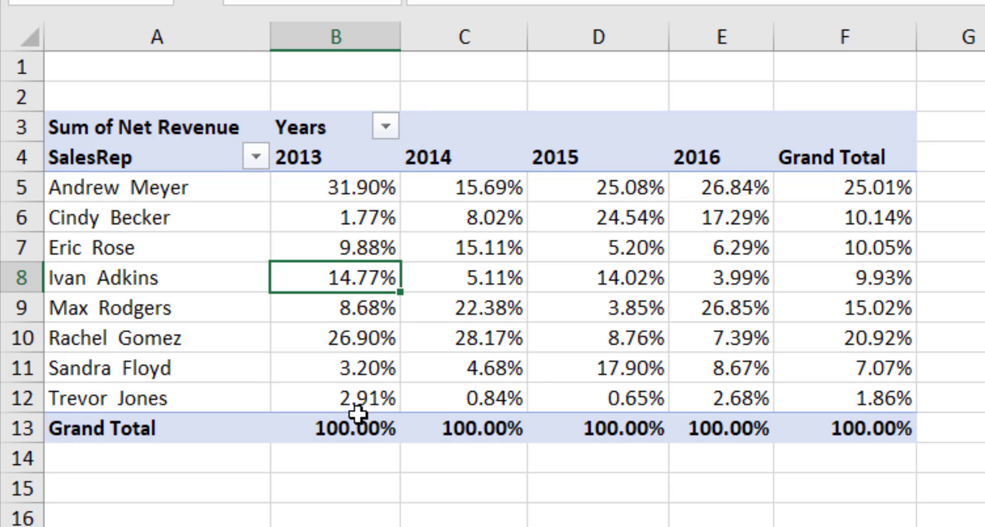
pyautogui.click(716, 194)
pyautogui.moveTo(519, 285); pyautogui.dragTo(513, 308)
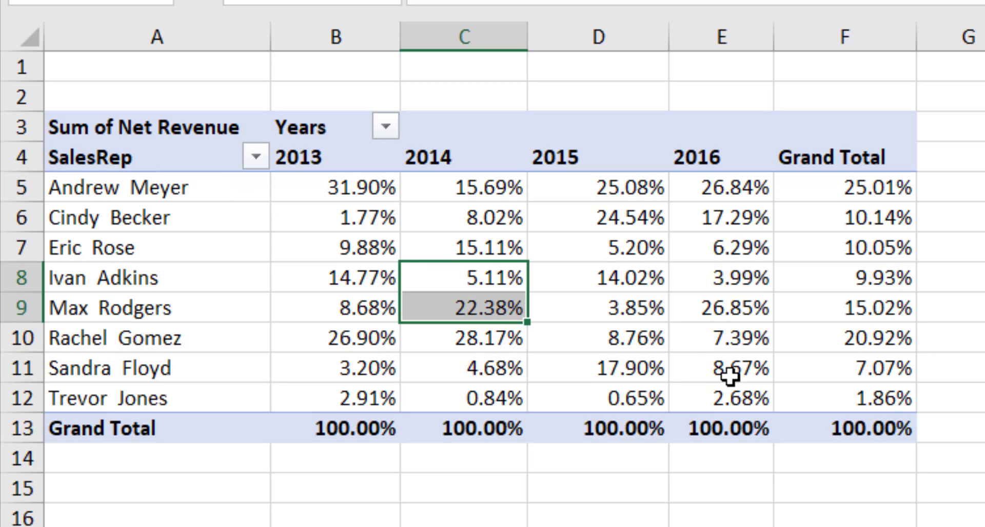
pyautogui.click(851, 248)
pyautogui.click(859, 198)
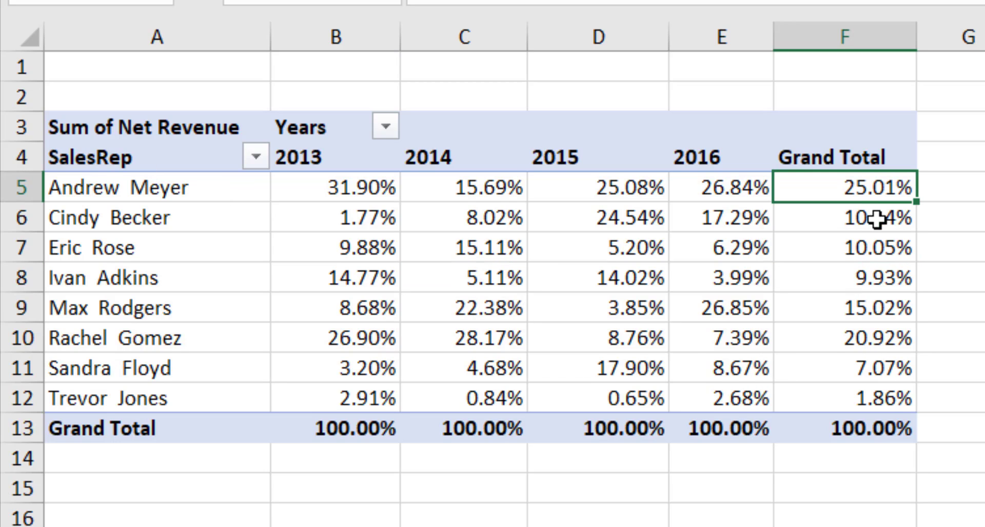
pyautogui.click(876, 433)
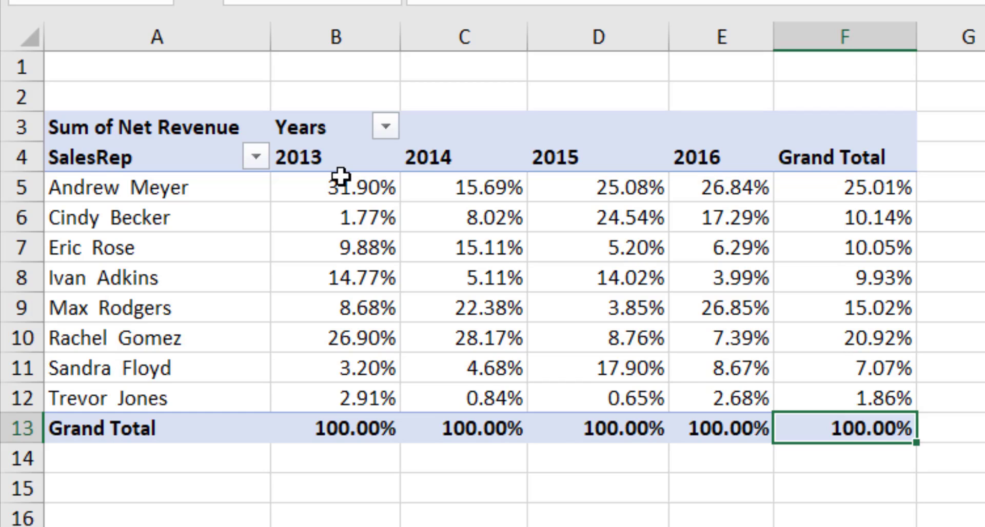
# Compare the first sales rep's yearly percentages with their overall share, and check other reps' shares within each year.
pyautogui.moveTo(342, 178); pyautogui.dragTo(753, 190)
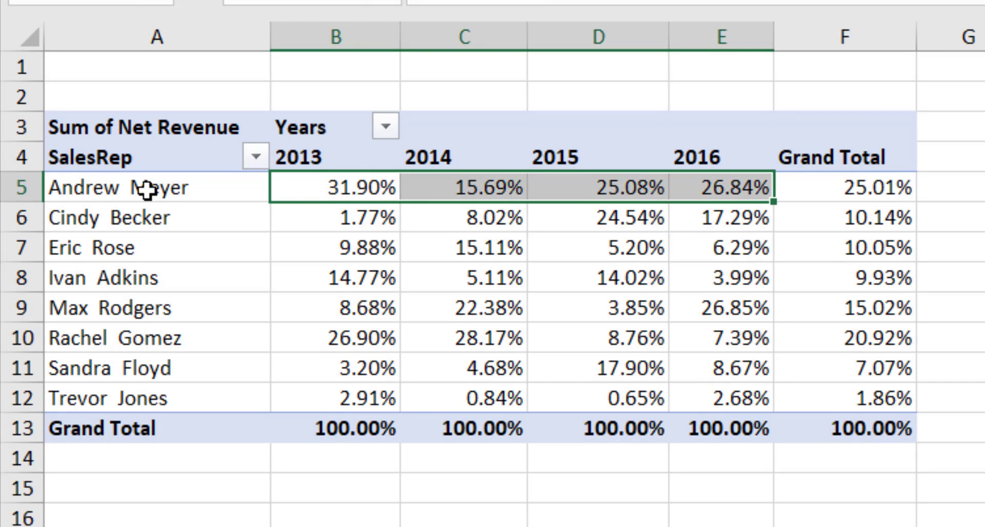
pyautogui.click(872, 191)
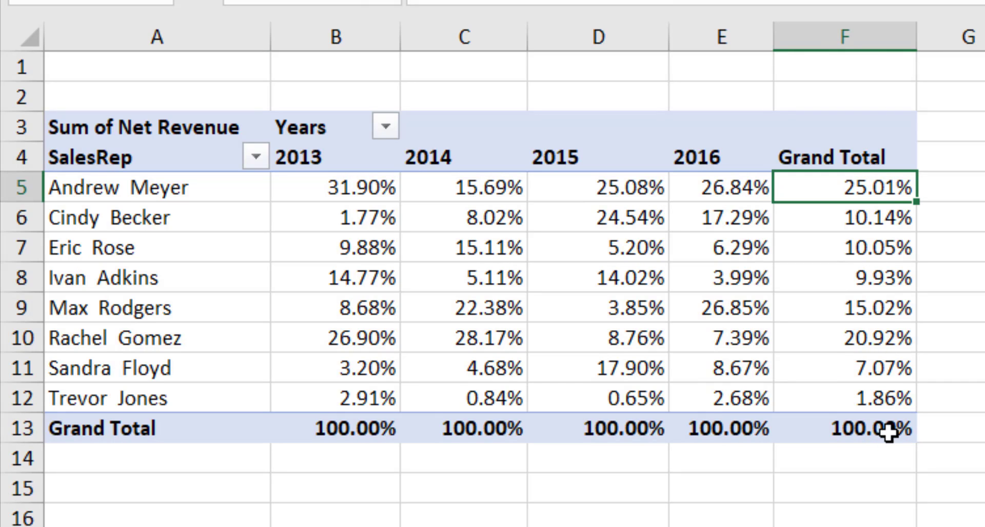
pyautogui.click(889, 439)
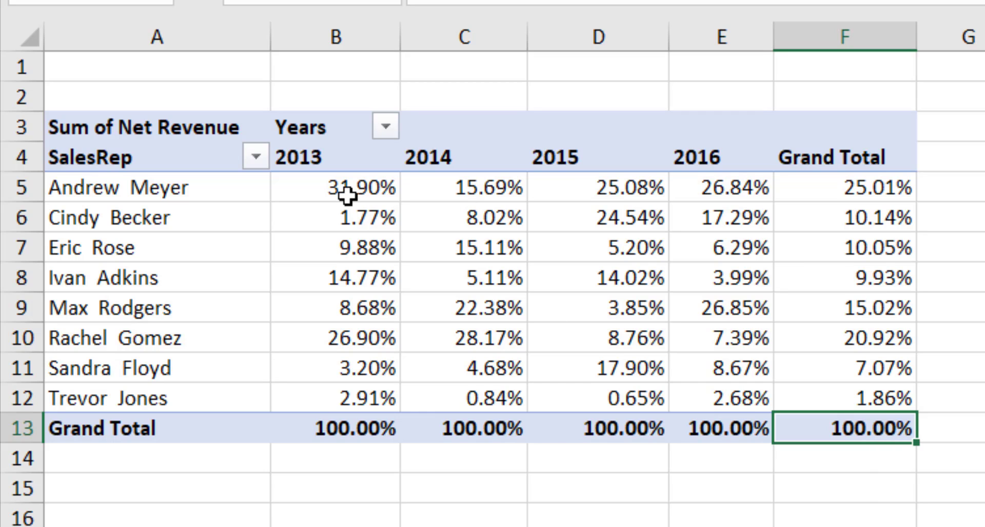
pyautogui.click(368, 191)
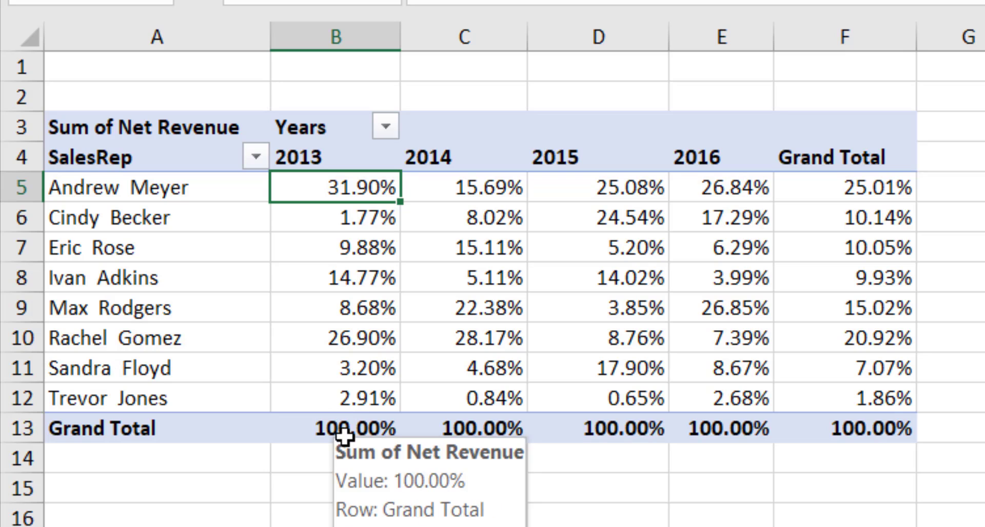
pyautogui.click(496, 196)
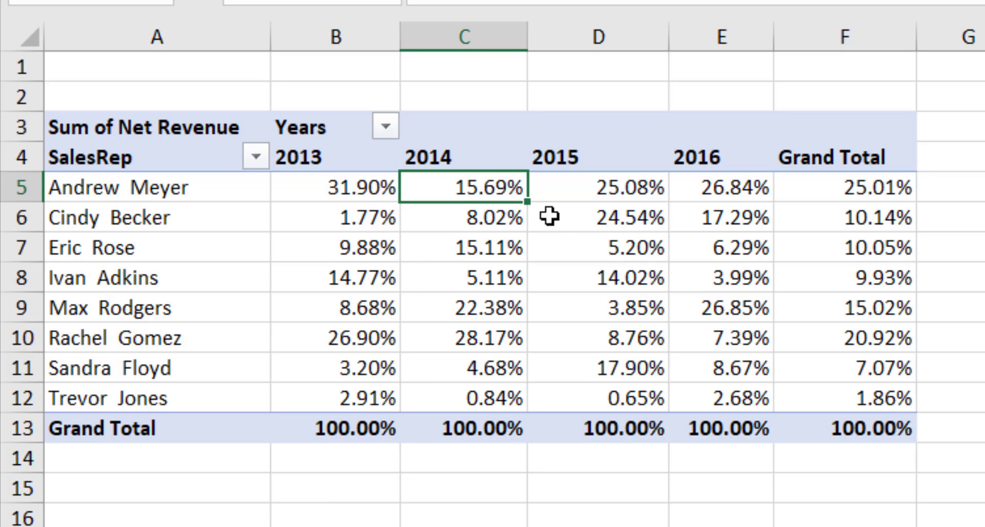
pyautogui.click(478, 303)
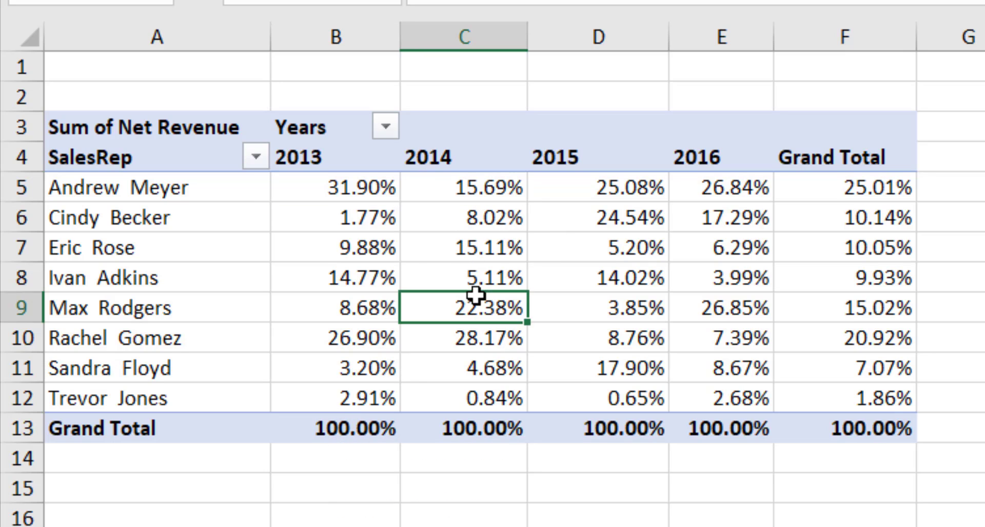
pyautogui.click(488, 196)
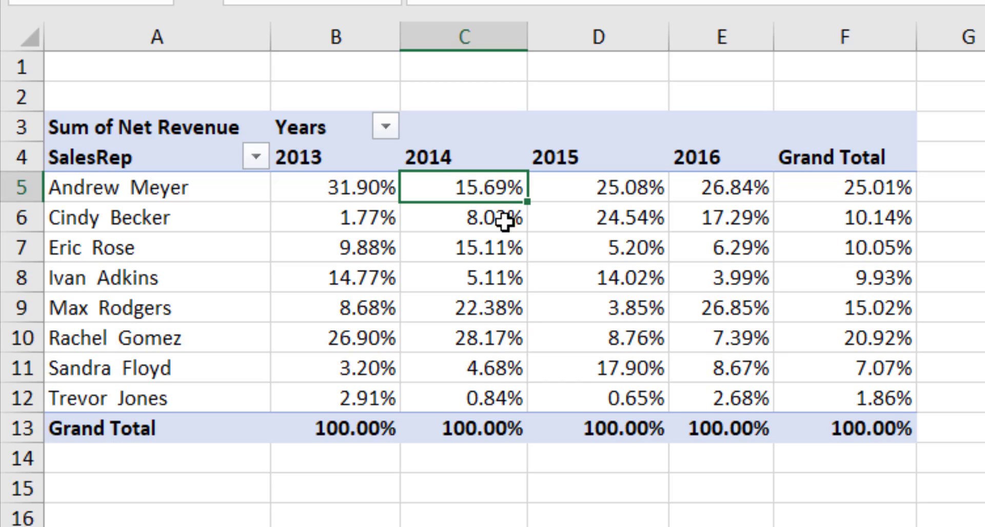
pyautogui.click(630, 186)
pyautogui.click(797, 326)
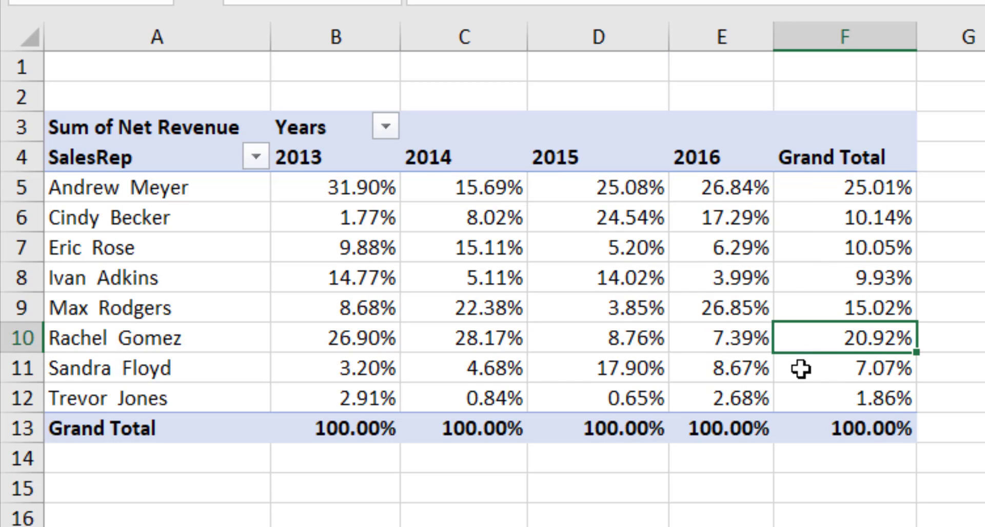
pyautogui.click(630, 330)
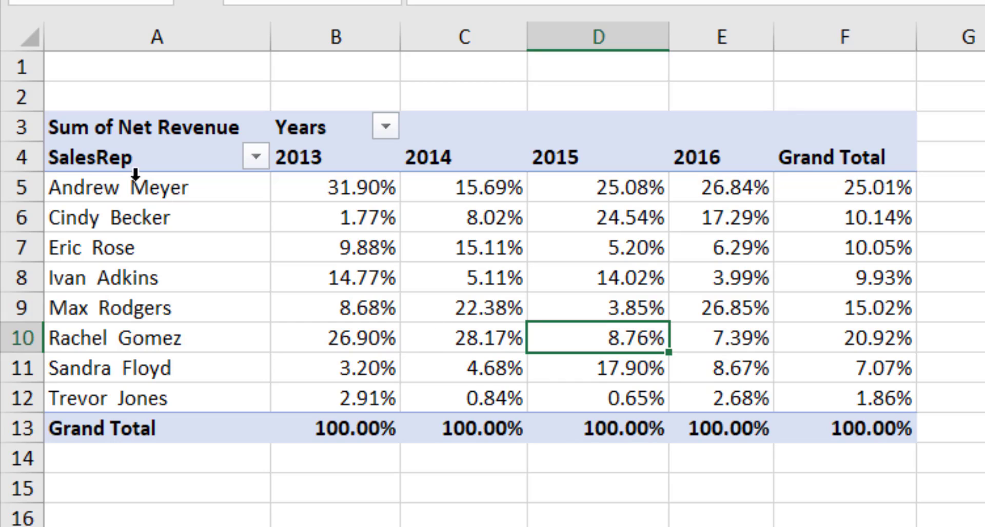
pyautogui.click(428, 221)
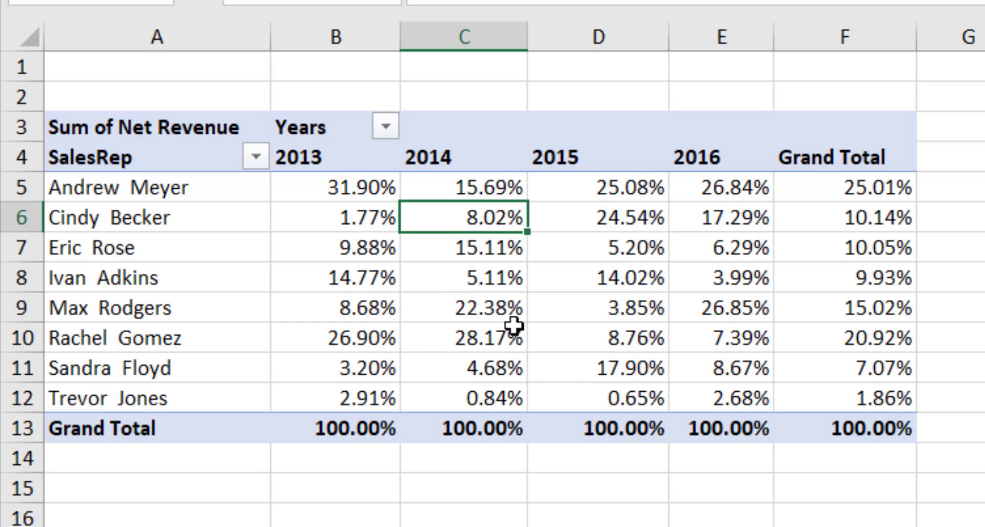
pyautogui.click(444, 340)
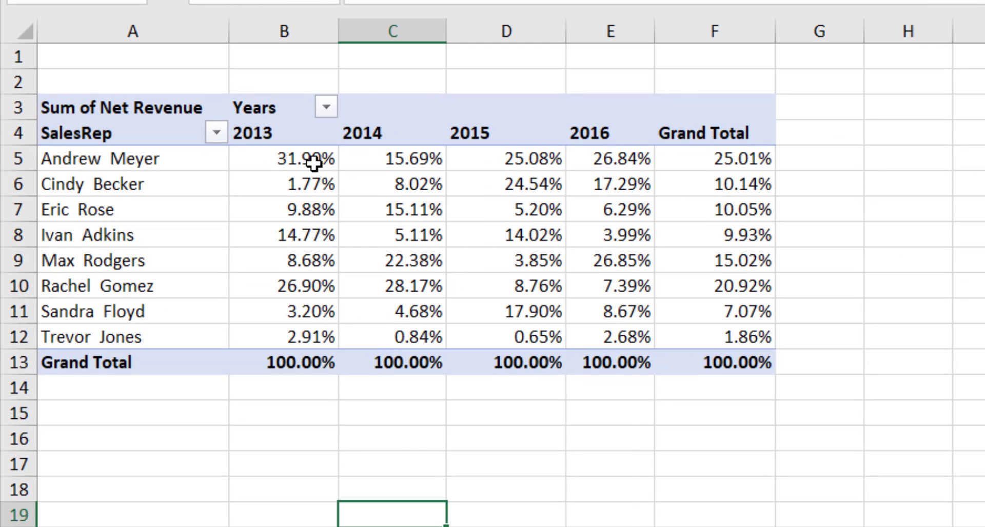
# Change the Sum of Net Revenue values to show as % of Row Total.
pyautogui.rightClick(318, 159)
pyautogui.moveTo(504, 484)
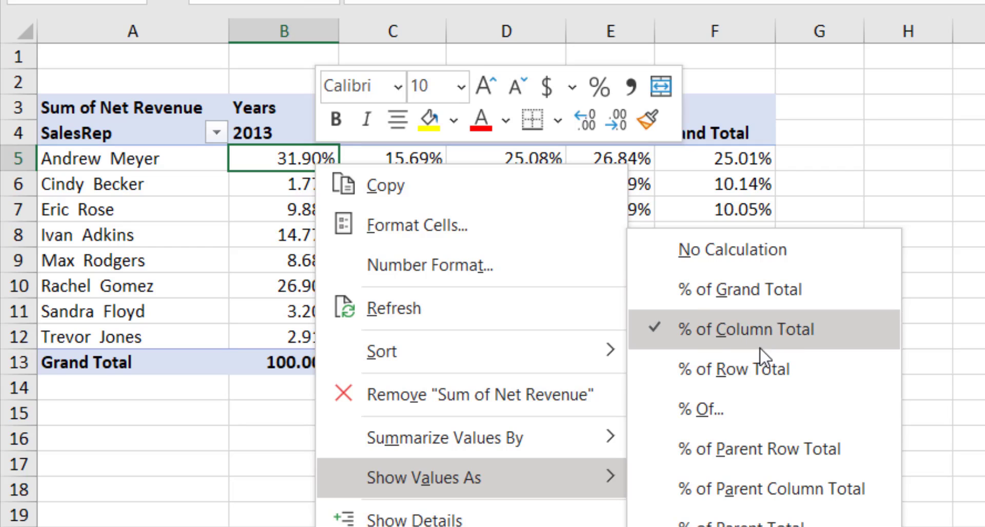
pyautogui.click(755, 371)
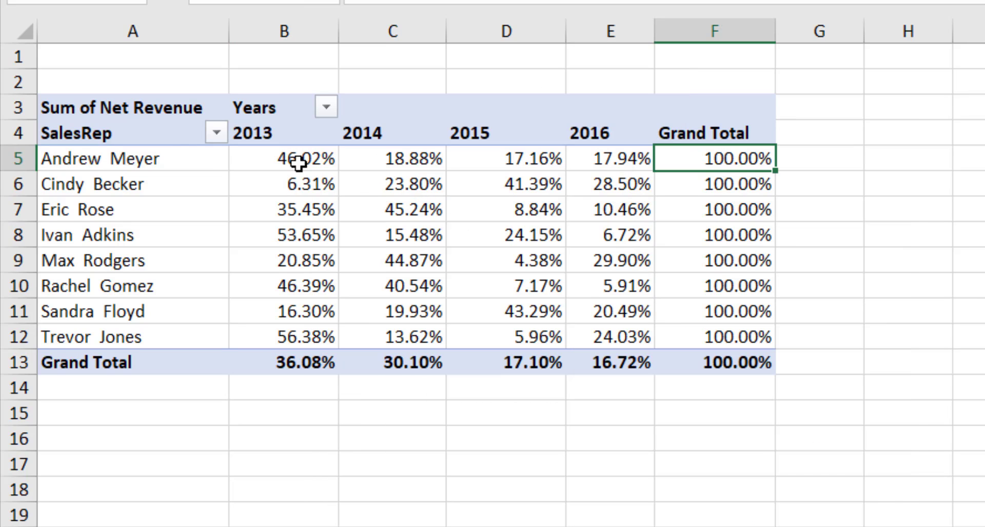
# Examine how each sales rep's revenue is distributed across the years relative to their row total.
pyautogui.moveTo(299, 163)
pyautogui.click(316, 166)
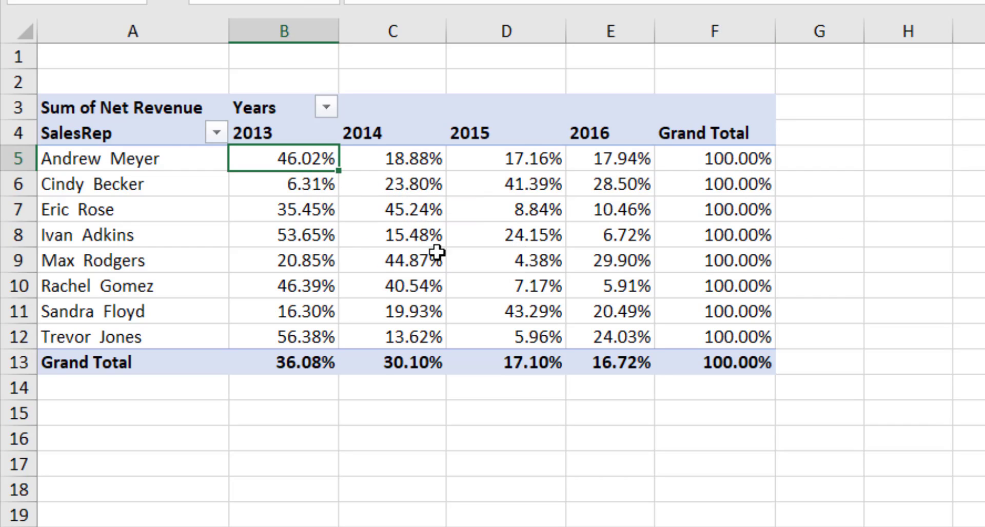
pyautogui.click(306, 311)
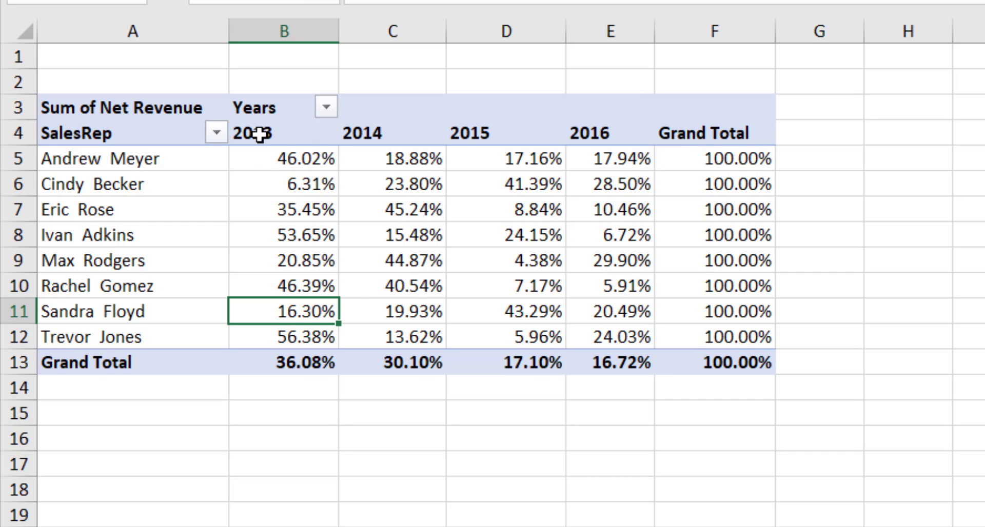
pyautogui.click(518, 314)
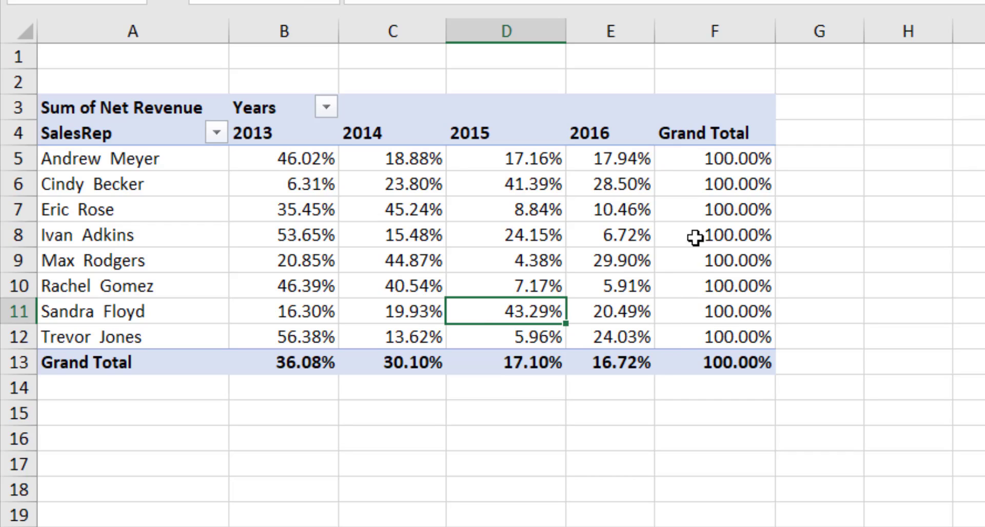
pyautogui.click(685, 183)
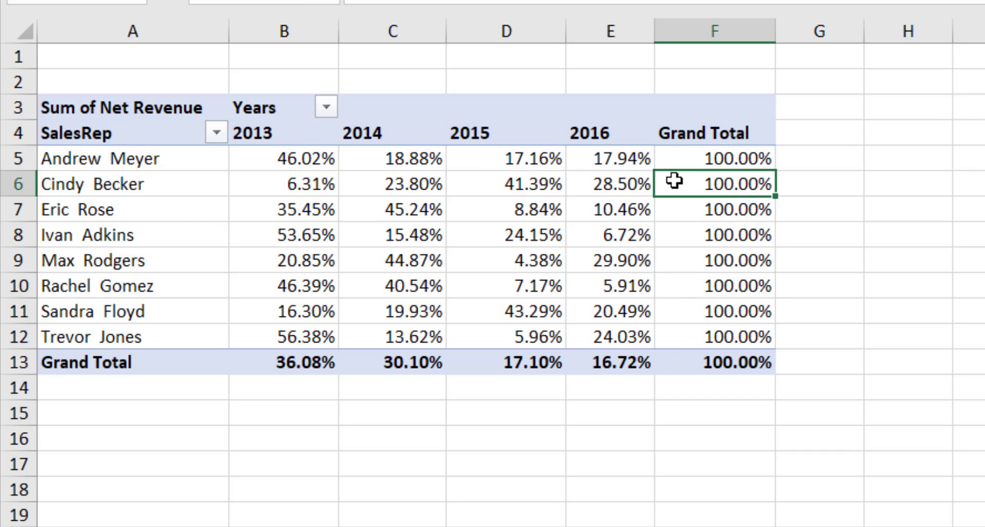
pyautogui.click(321, 160)
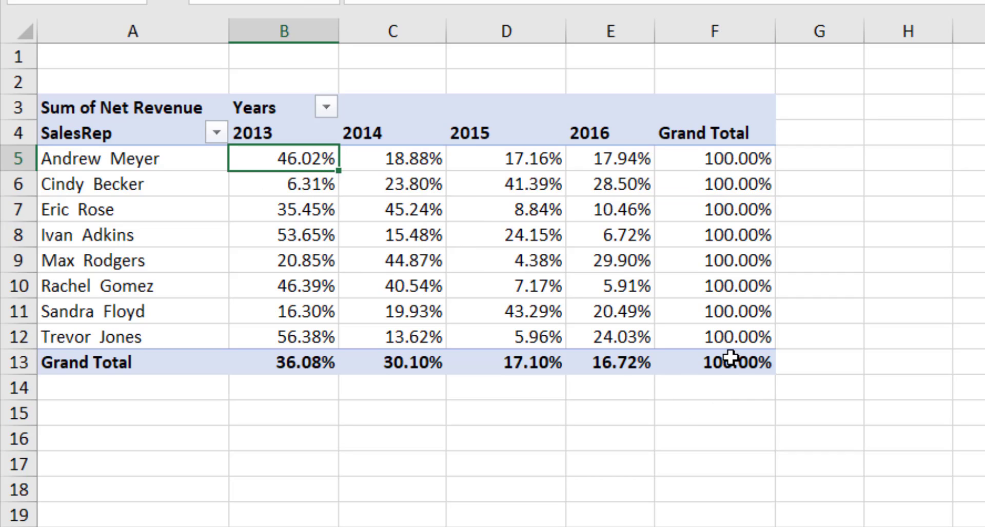
# Change the Sum of Net Revenue values to show as % of Grand Total.
pyautogui.rightClick(313, 156)
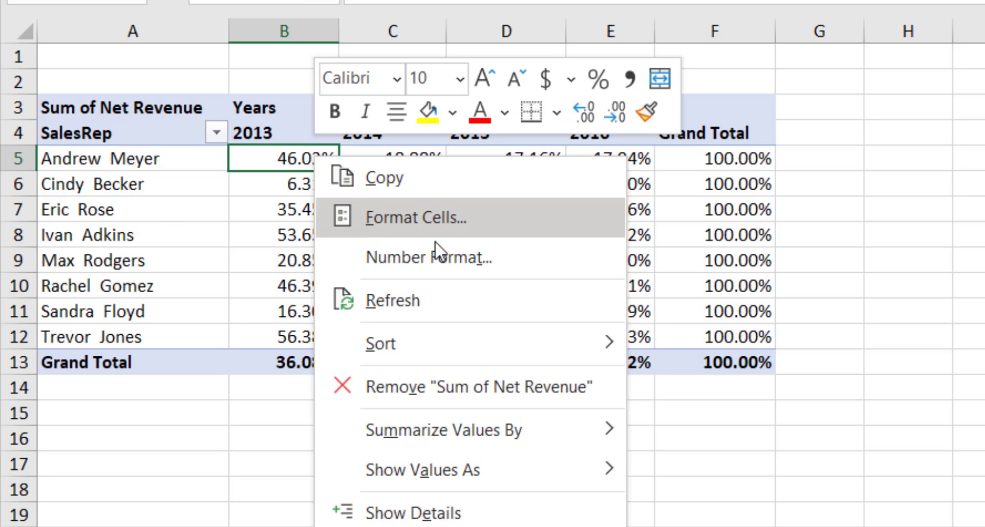
pyautogui.moveTo(464, 478)
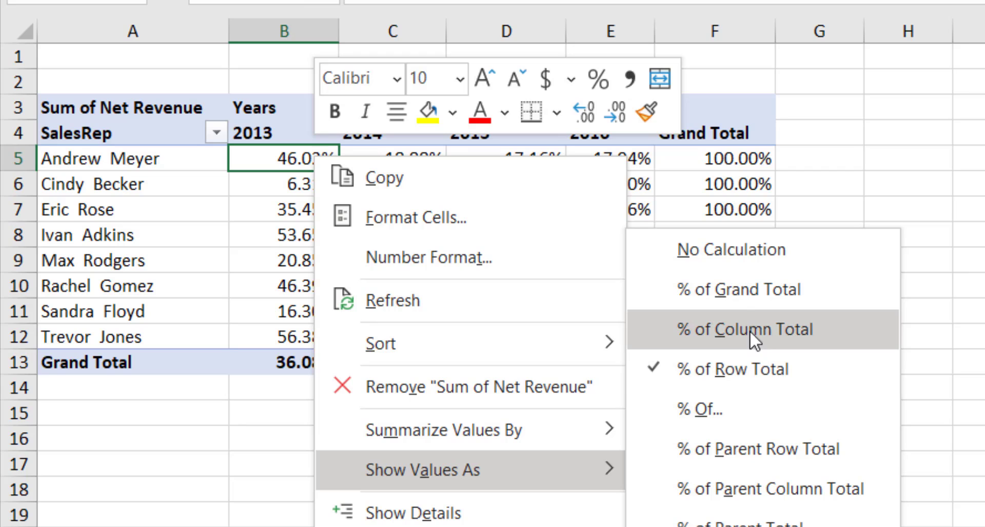
pyautogui.click(742, 289)
# Examine how the sales reps' yearly percentages make up the overall Grand Total, comparing the first rep's 2013 and 2016 shares.
pyautogui.click(725, 365)
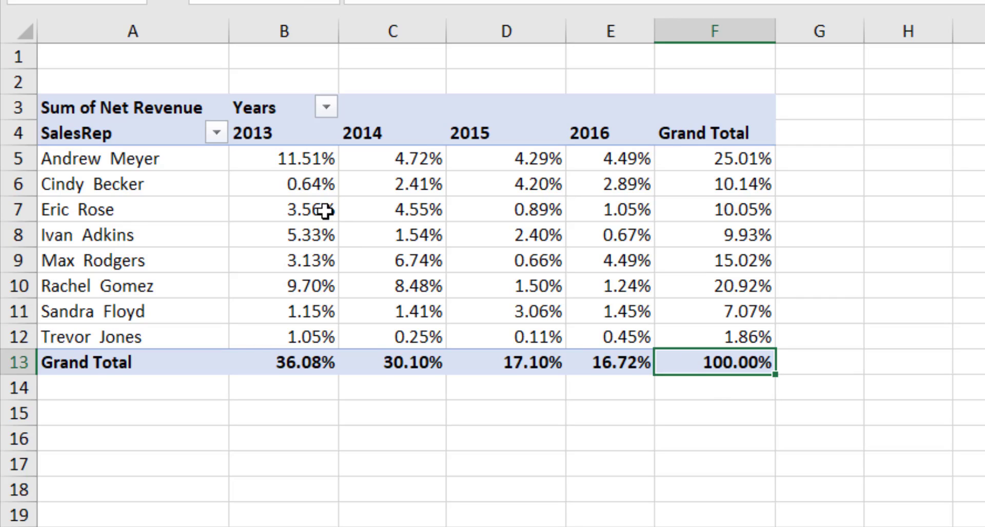
pyautogui.click(320, 159)
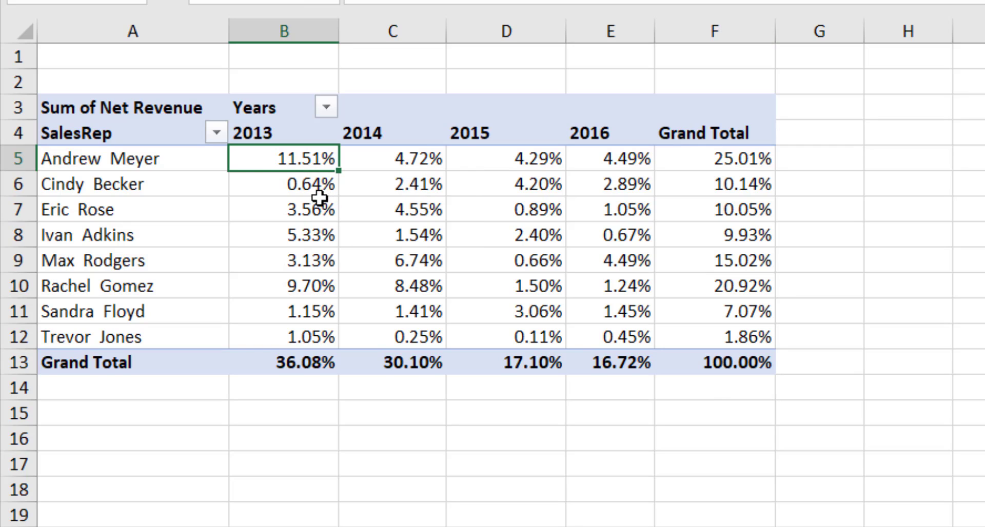
pyautogui.click(724, 365)
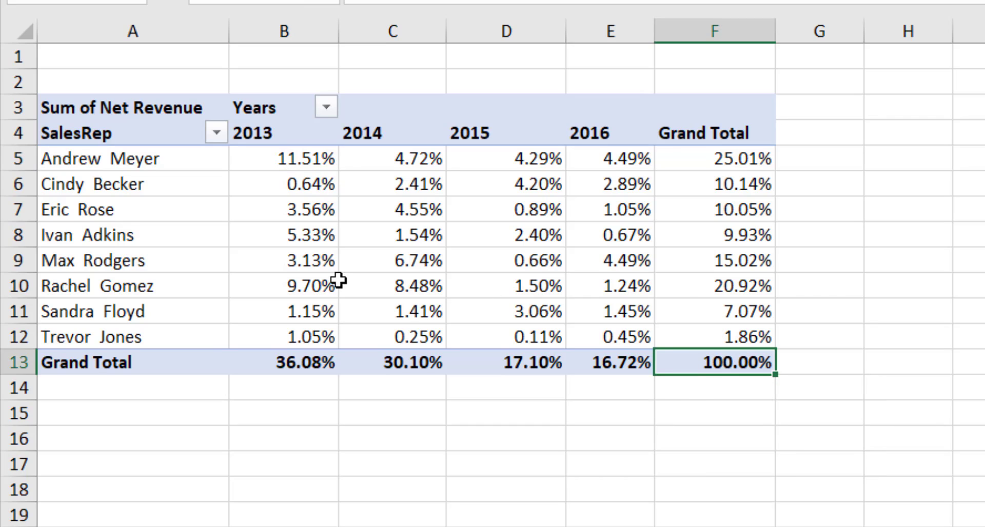
pyautogui.click(635, 164)
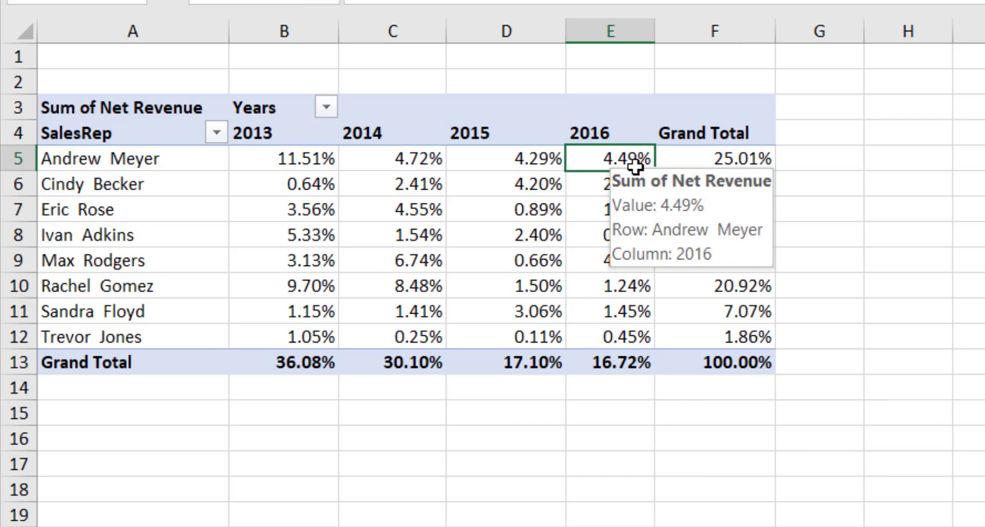
pyautogui.click(717, 363)
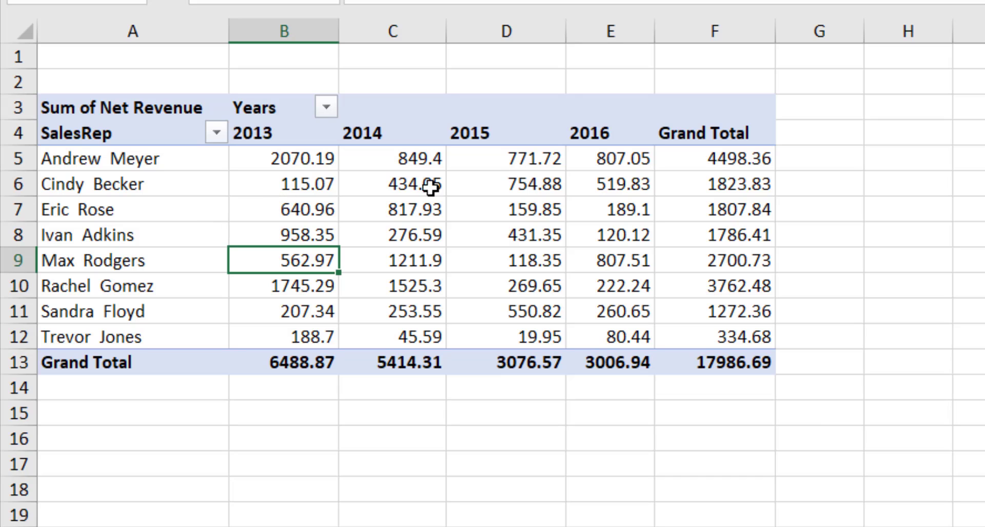
# Display the PivotTable field list and add the Product field as a report filter.
pyautogui.click(471, 203)
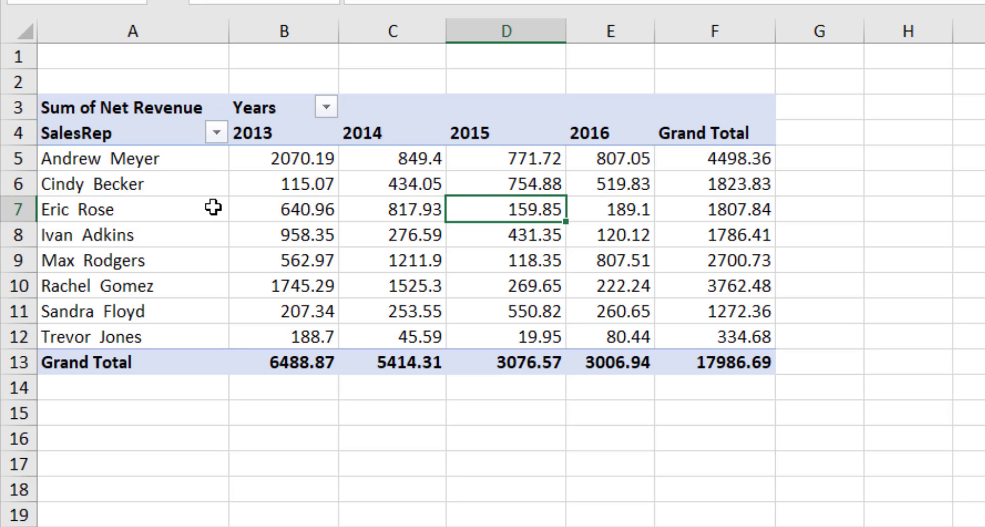
pyautogui.click(197, 162)
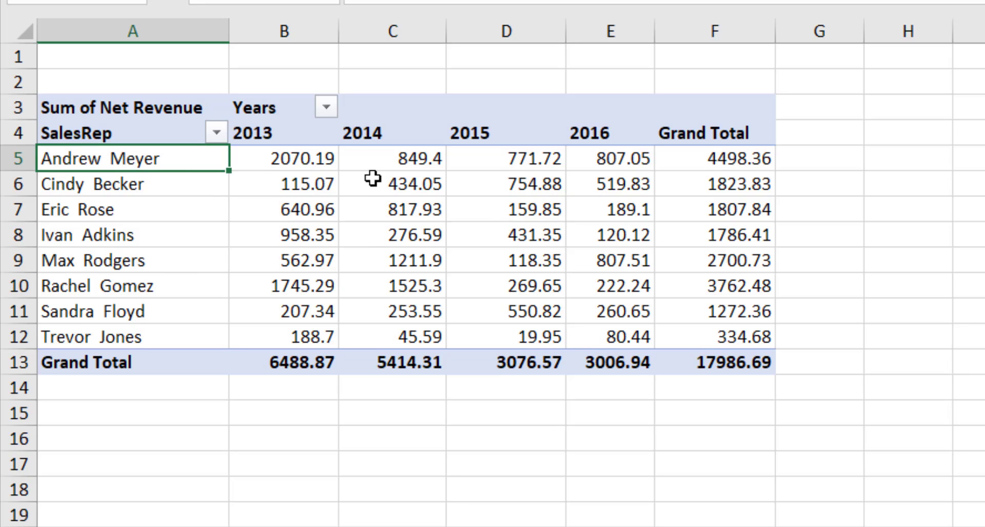
pyautogui.click(291, 180)
pyautogui.click(563, 234)
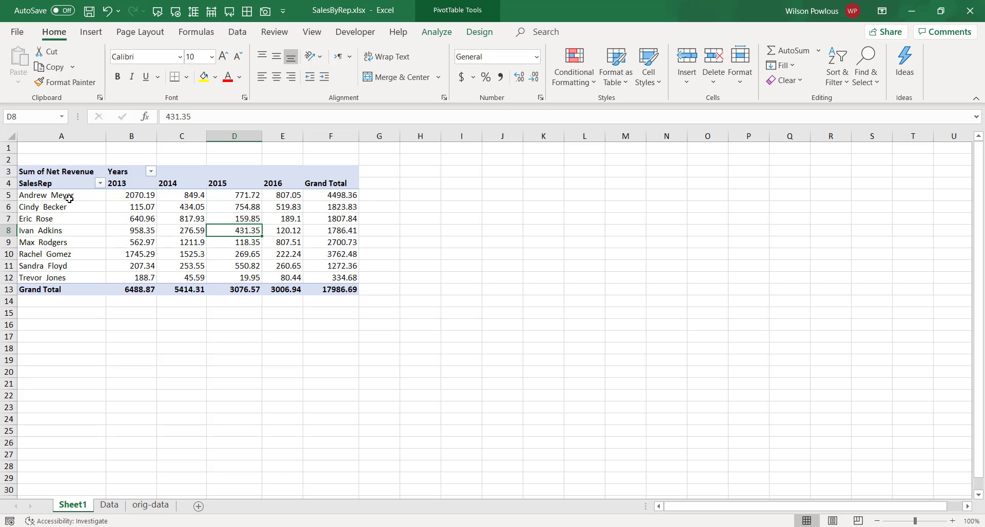
pyautogui.rightClick(294, 234)
pyautogui.click(387, 458)
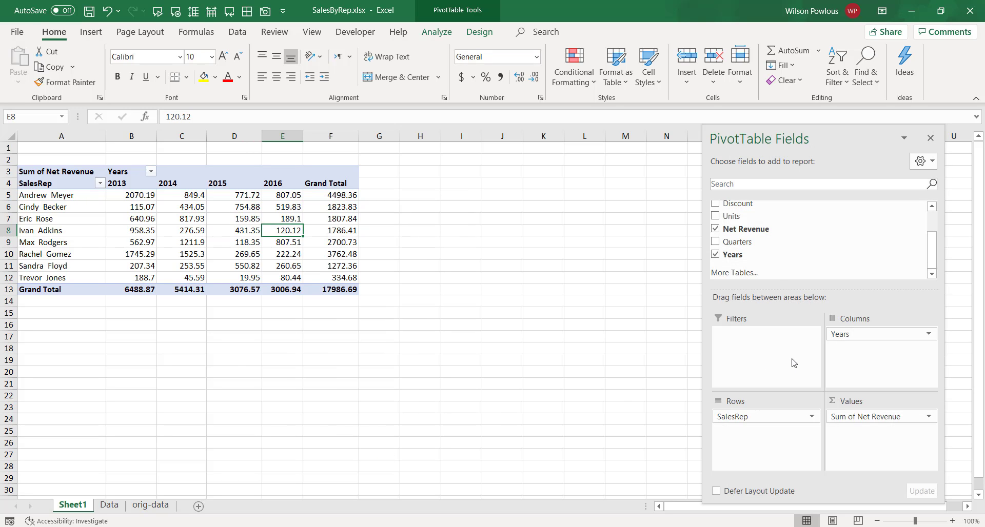
pyautogui.scroll(3, 784, 262)
pyautogui.moveTo(739, 241); pyautogui.dragTo(760, 339)
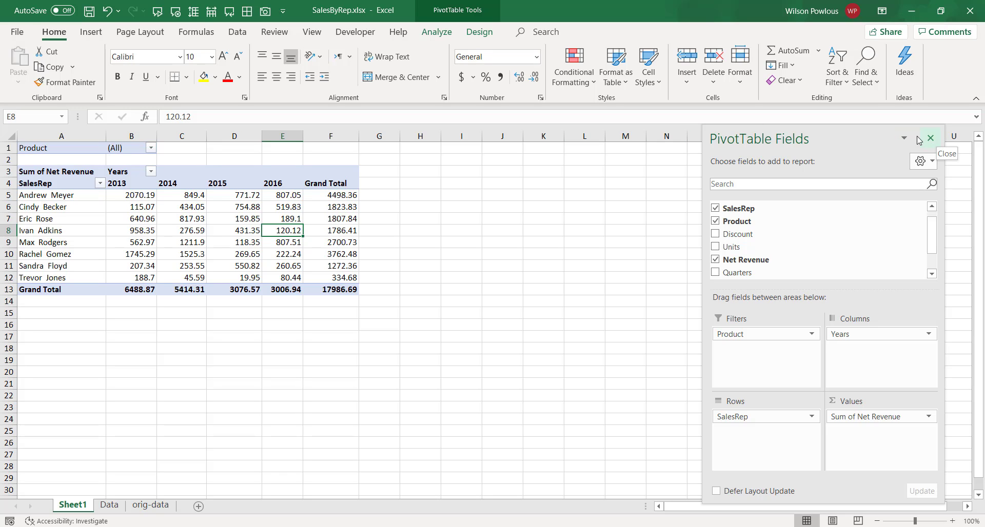
# Filter the pivot table with the Product report filter, first to Cucumber and after that to Banana.
pyautogui.click(151, 147)
pyautogui.click(31, 215)
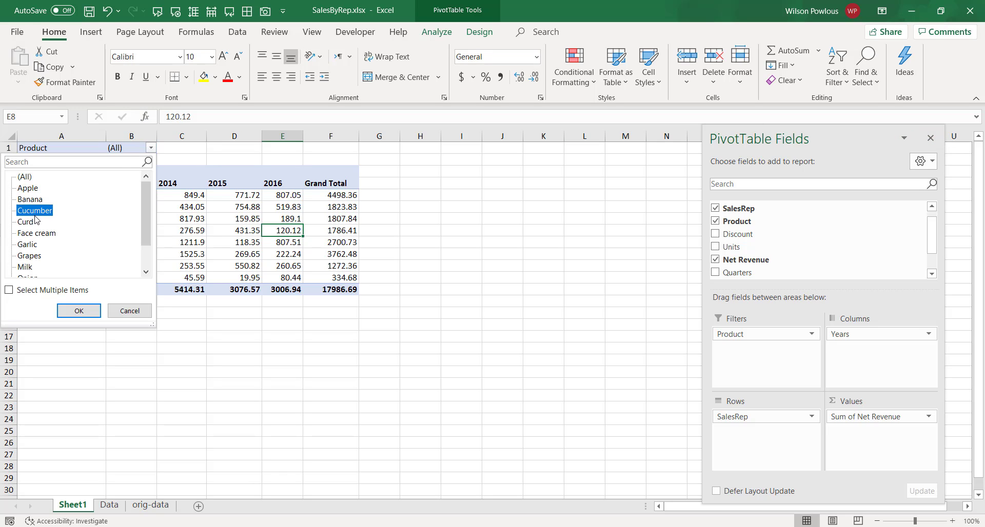
pyautogui.click(75, 310)
pyautogui.click(151, 149)
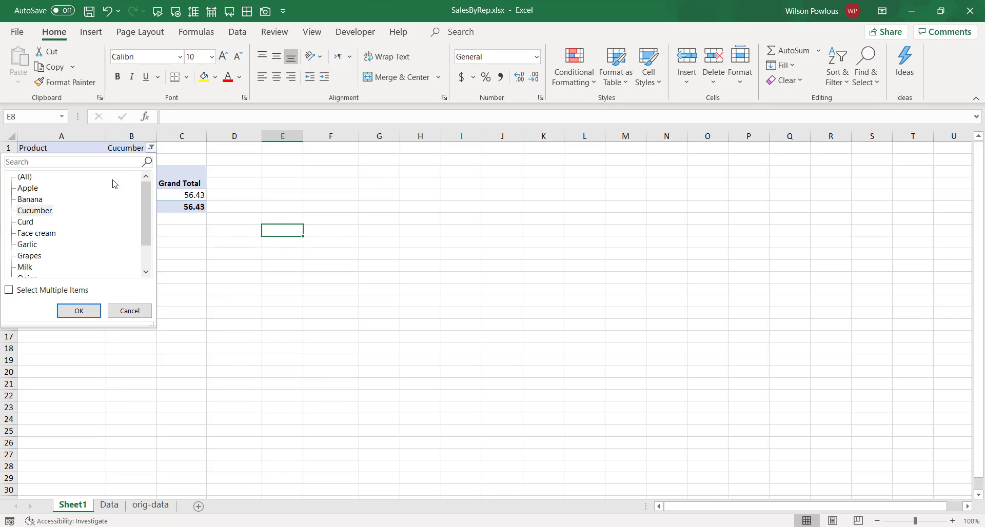
pyautogui.click(28, 200)
pyautogui.click(79, 311)
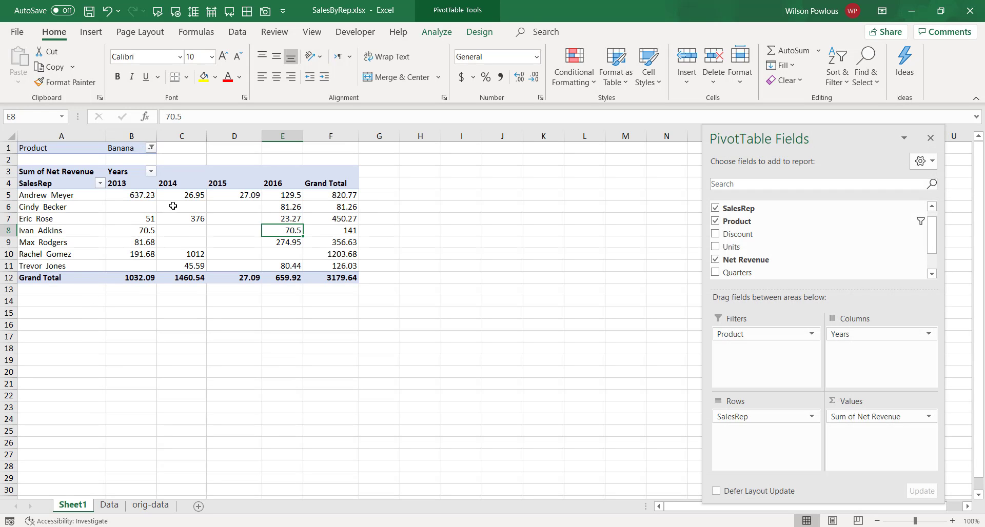
# Reset the Product filter to all items and remove the Product field from the report filters.
pyautogui.click(239, 217)
pyautogui.click(291, 256)
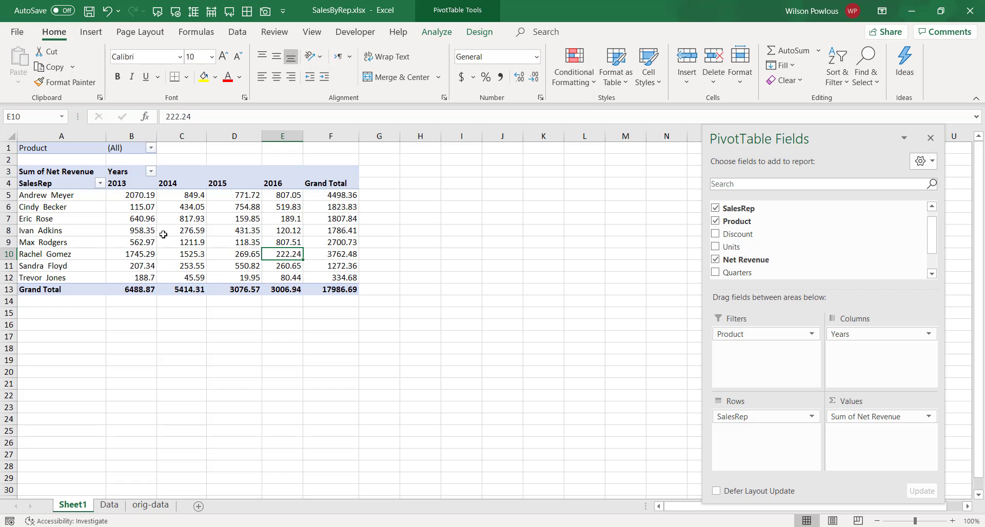
pyautogui.click(163, 235)
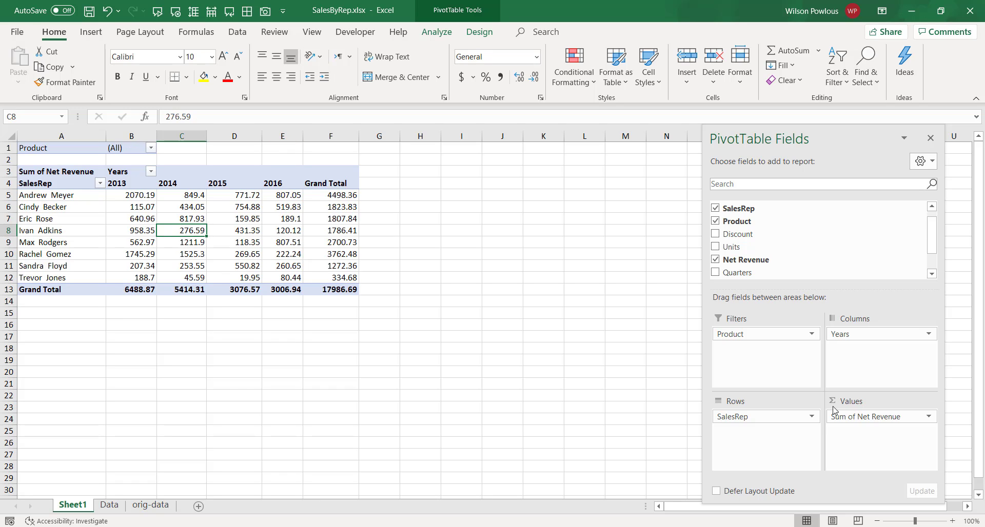
pyautogui.moveTo(738, 334); pyautogui.dragTo(172, 210)
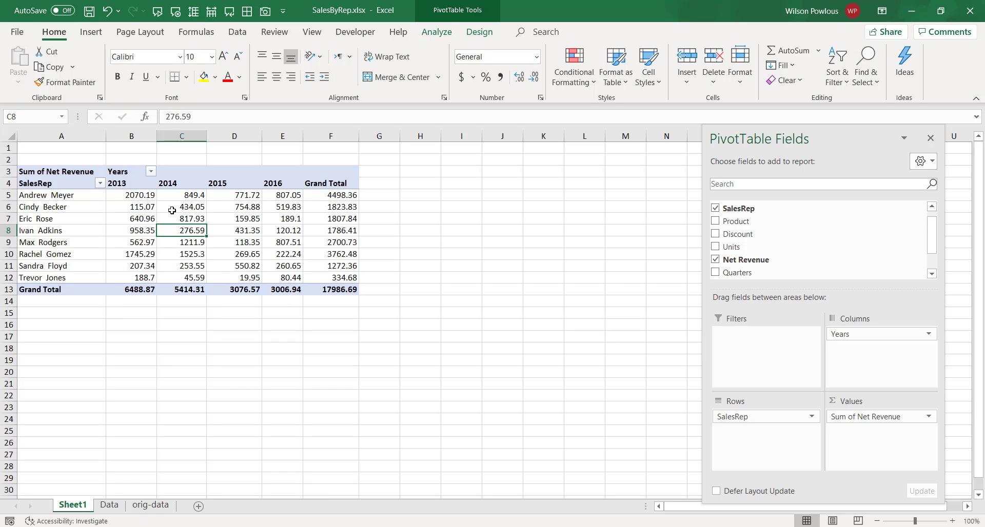
# Insert a slicer for the Product field of the pivot table.
pyautogui.click(233, 235)
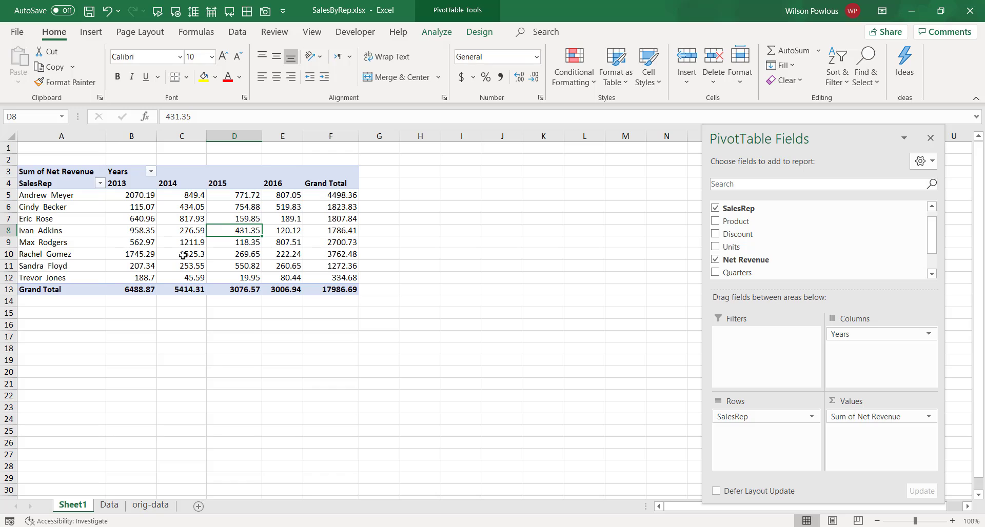
pyautogui.click(178, 239)
pyautogui.click(239, 218)
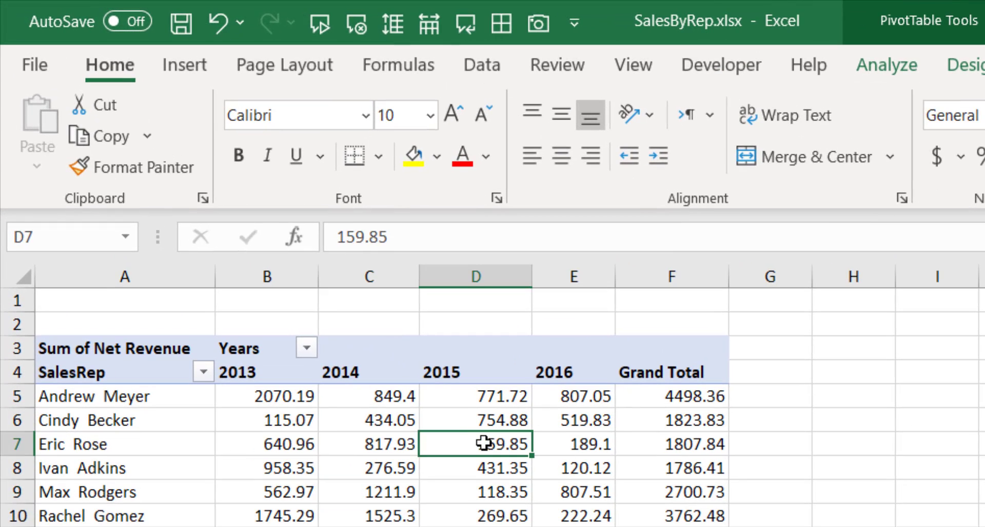
pyautogui.click(885, 67)
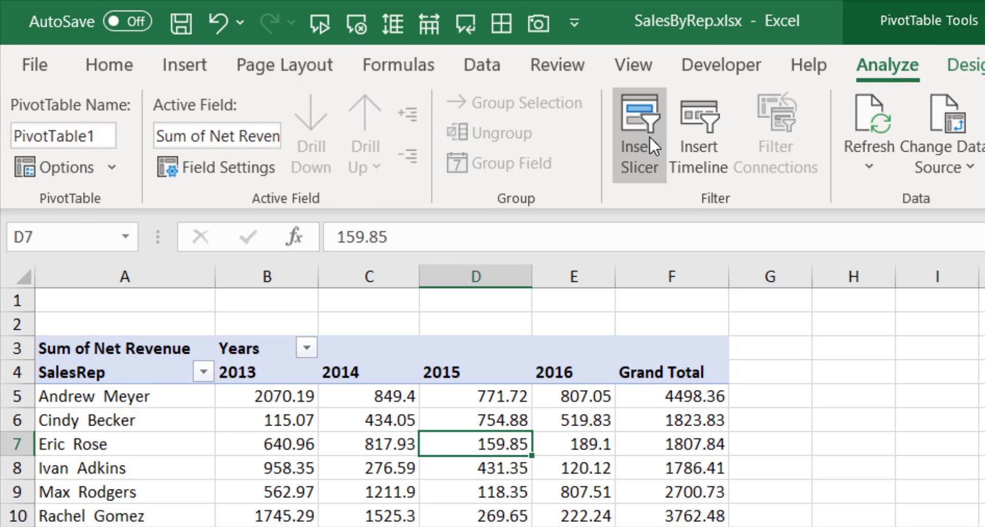
pyautogui.click(648, 135)
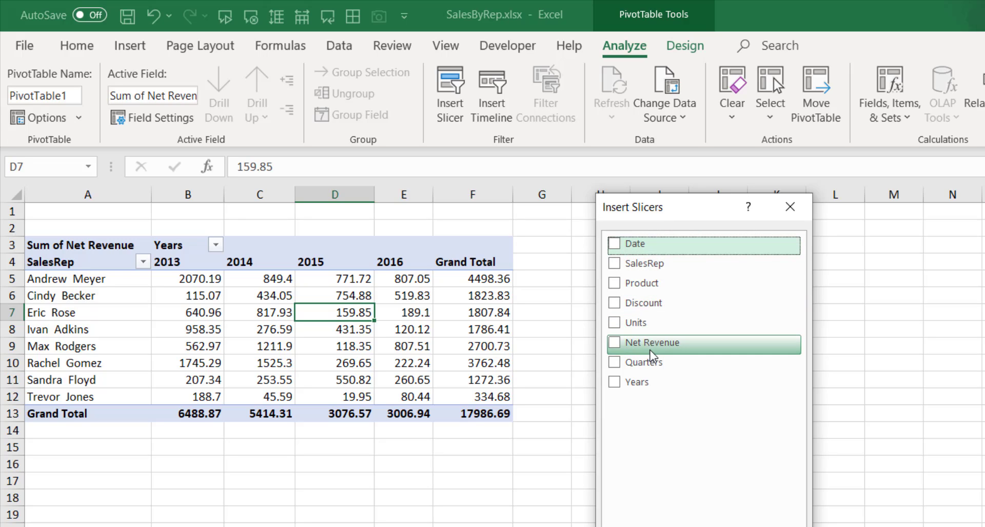
pyautogui.click(614, 283)
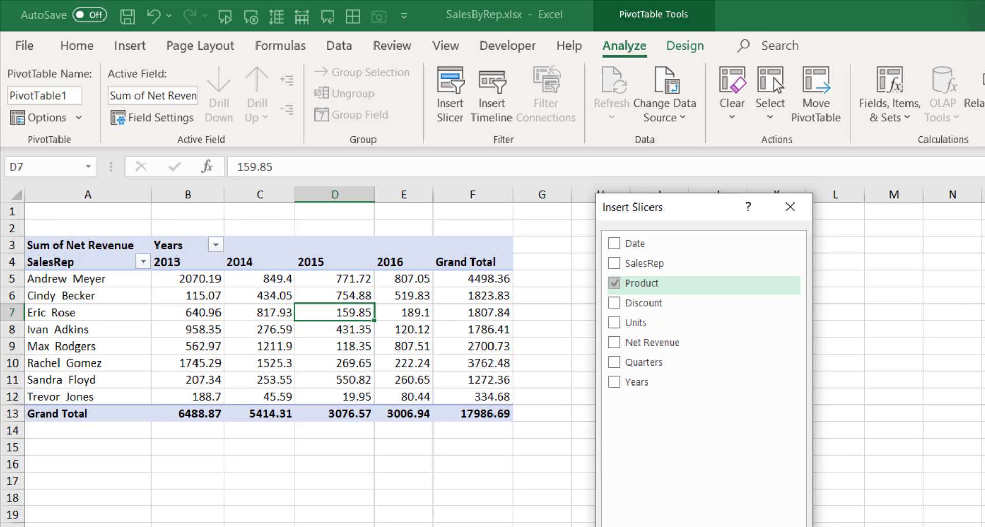
pyautogui.press('Return')
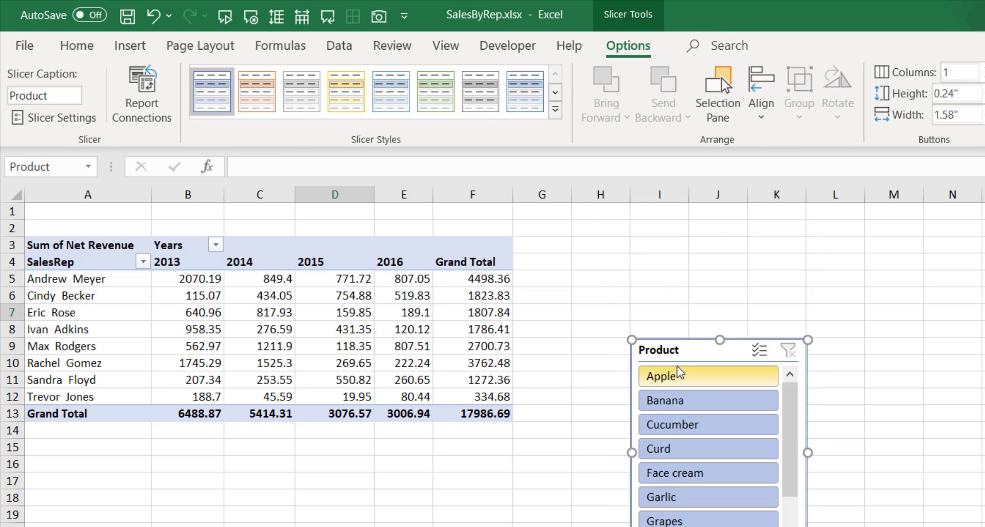
# Place the Product slicer beside the pivot table and enlarge it to about 3.74" high by 2.22" wide so all products fit.
pyautogui.moveTo(678, 351); pyautogui.dragTo(589, 230)
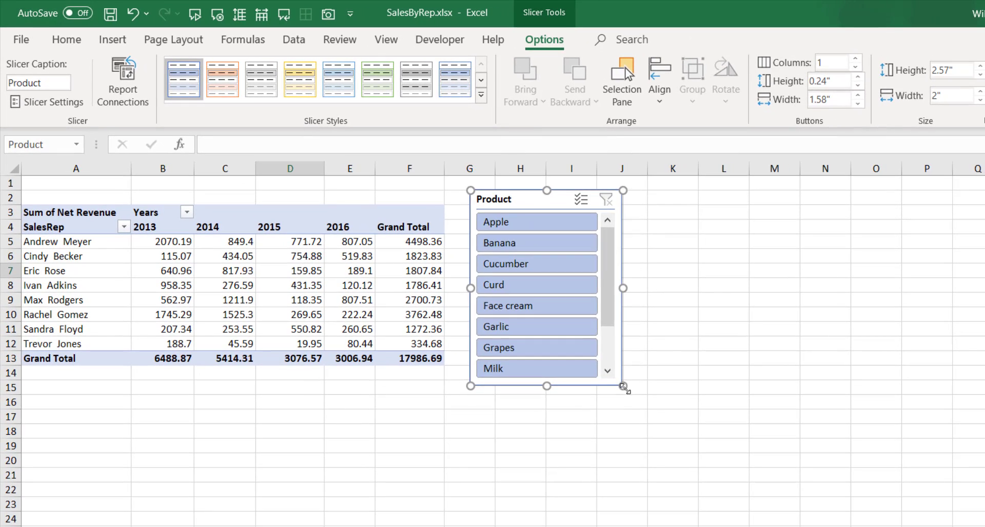
pyautogui.moveTo(697, 431); pyautogui.dragTo(713, 526)
pyautogui.moveTo(638, 475); pyautogui.dragTo(639, 475)
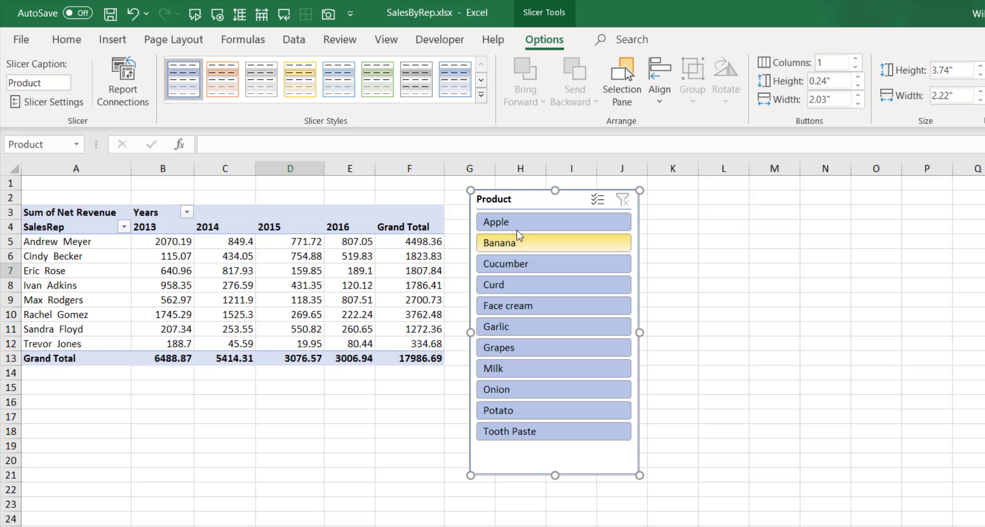
# Filter the pivot table through the slicer by Face cream, Garlic, Onion, Potato and Curd, one product at a time.
pyautogui.click(530, 306)
pyautogui.click(531, 327)
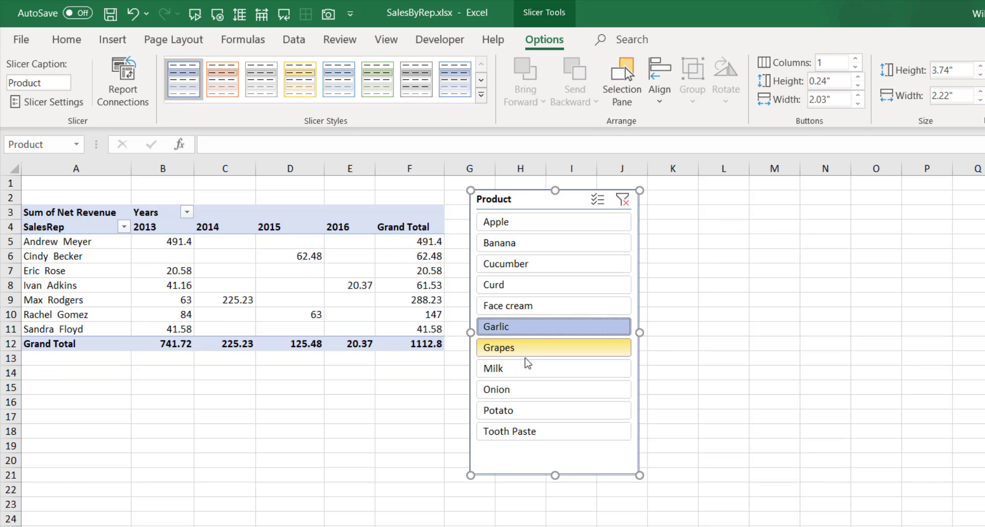
pyautogui.click(533, 390)
pyautogui.click(535, 411)
pyautogui.click(534, 285)
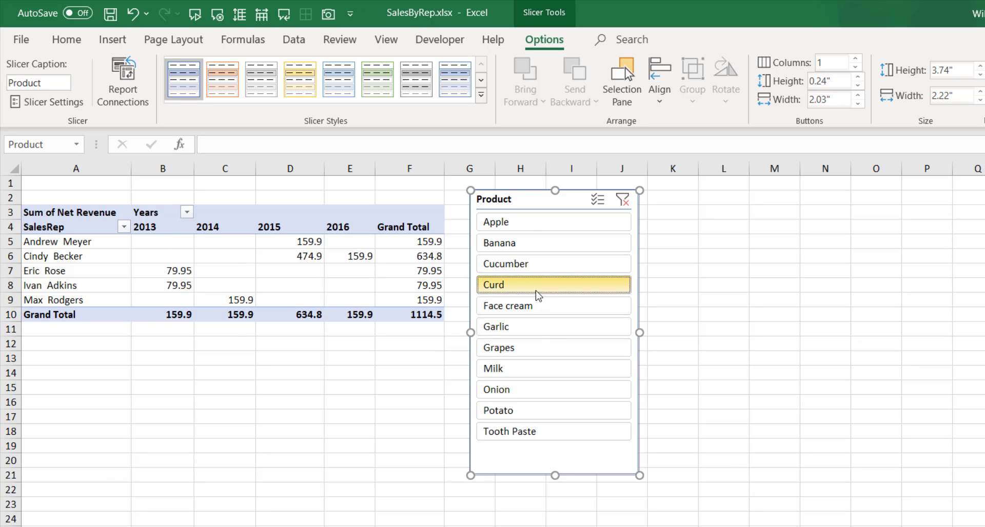
# Select Banana, Face cream, Grapes and Onion together in the Product slicer.
pyautogui.click(534, 244)
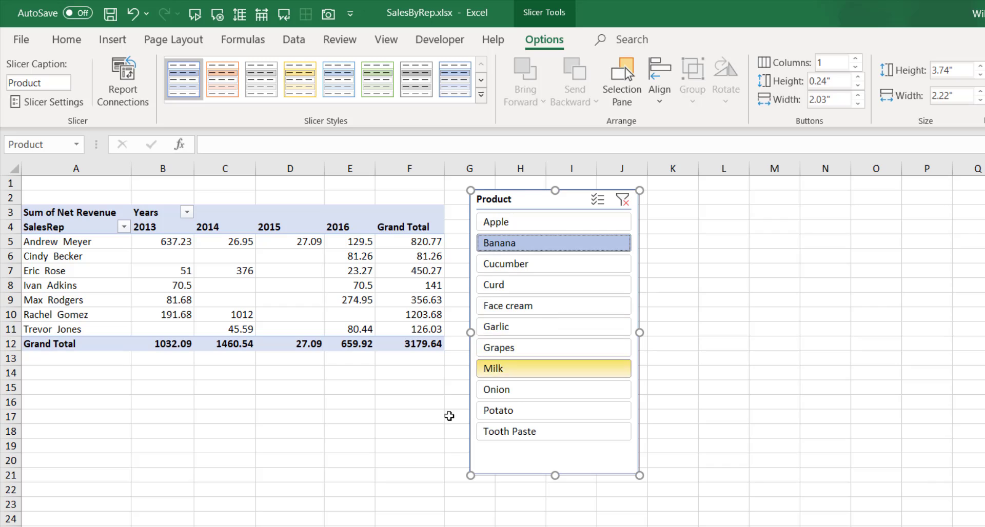
pyautogui.keyDown('ctrl'); pyautogui.click(535, 310); pyautogui.keyUp('ctrl')
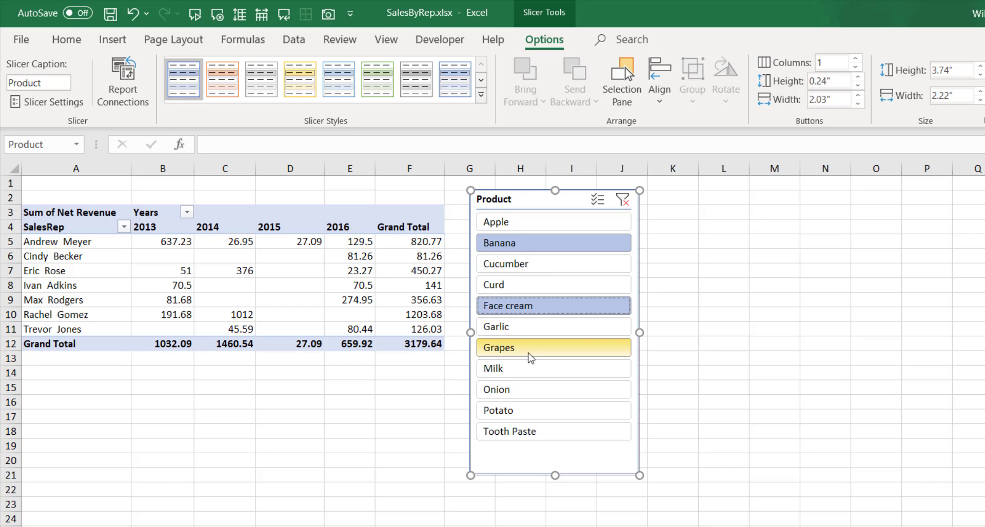
pyautogui.keyDown('ctrl'); pyautogui.click(531, 354); pyautogui.keyUp('ctrl')
pyautogui.keyDown('ctrl'); pyautogui.click(534, 390); pyautogui.keyUp('ctrl')
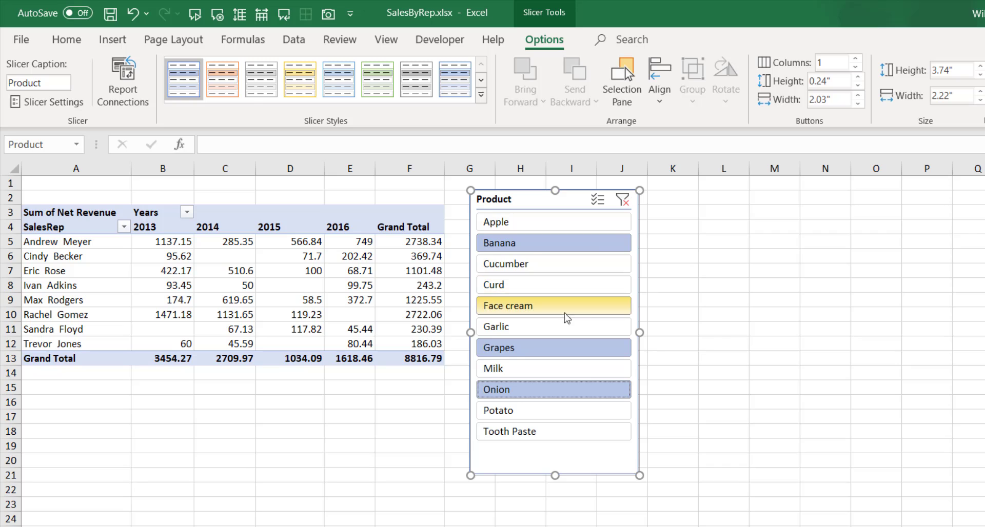
# Filter the slicer to Apple alone, switch it to Face cream, and clear the slicer filter.
pyautogui.click(561, 221)
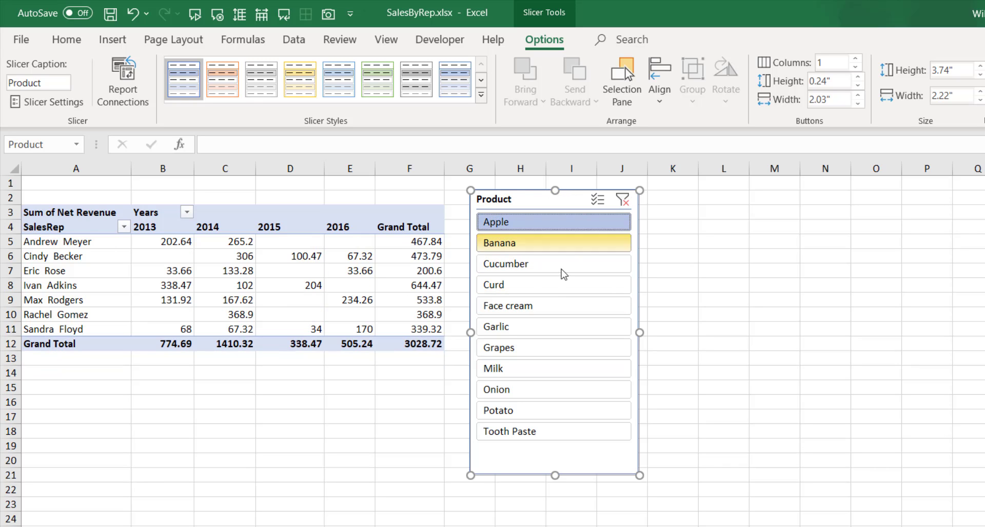
pyautogui.click(548, 309)
pyautogui.click(623, 199)
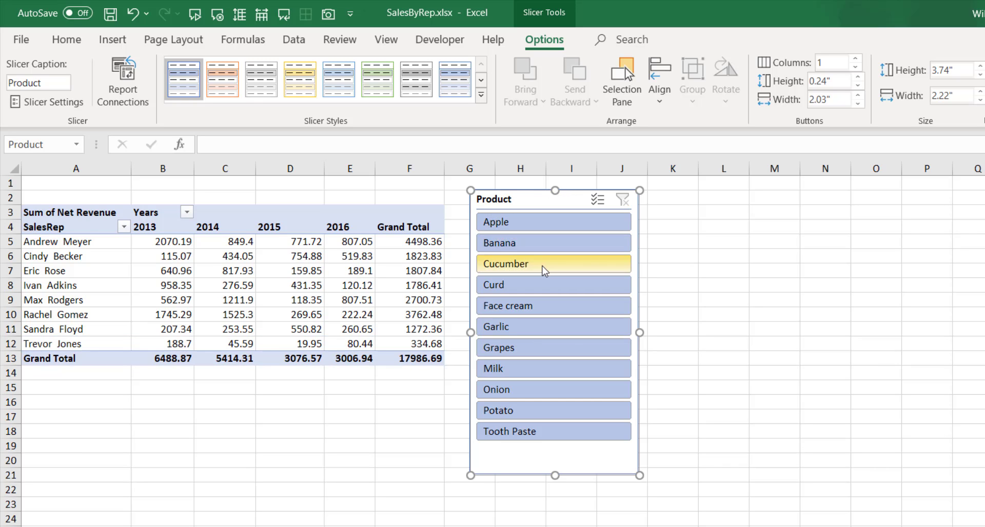
# Filter the pivot table to Apple with the slicer and apply the light orange slicer style.
pyautogui.click(574, 263)
pyautogui.click(541, 223)
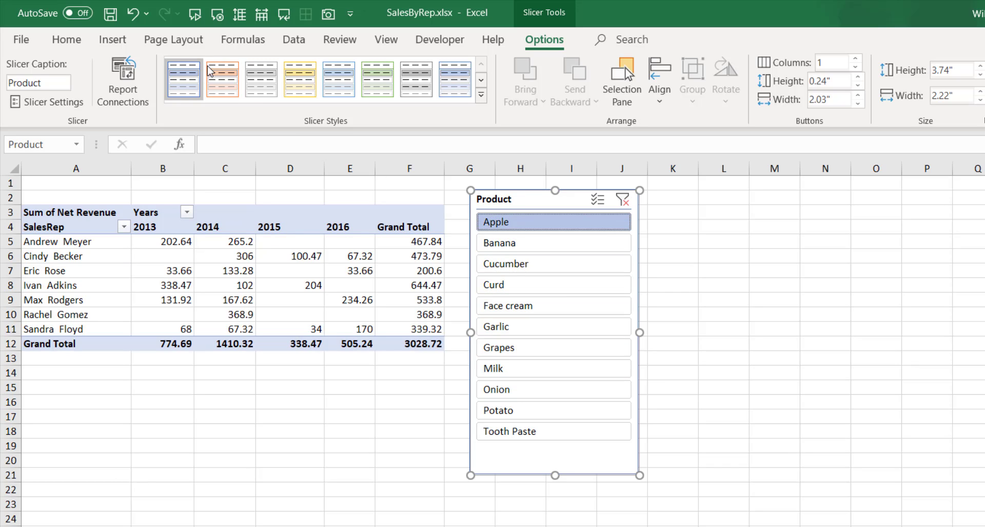
pyautogui.click(222, 80)
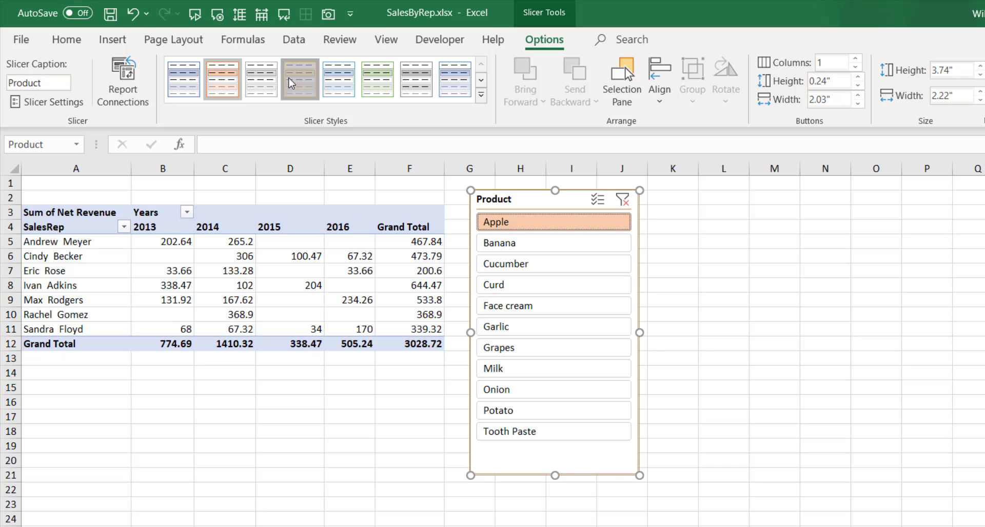
# Apply the dark yellow slicer style and filter the pivot table by Face cream, Curd and Banana in turn.
pyautogui.click(481, 95)
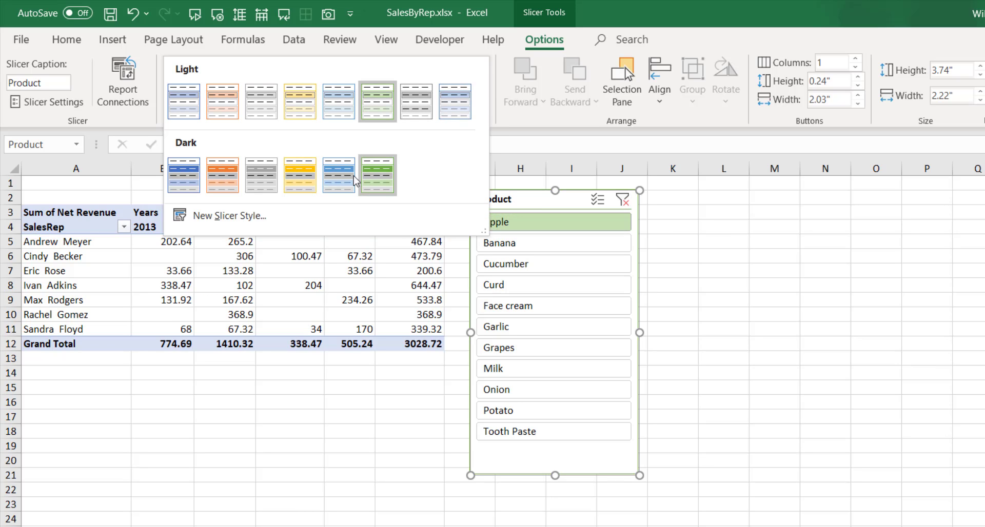
pyautogui.click(299, 175)
pyautogui.click(564, 306)
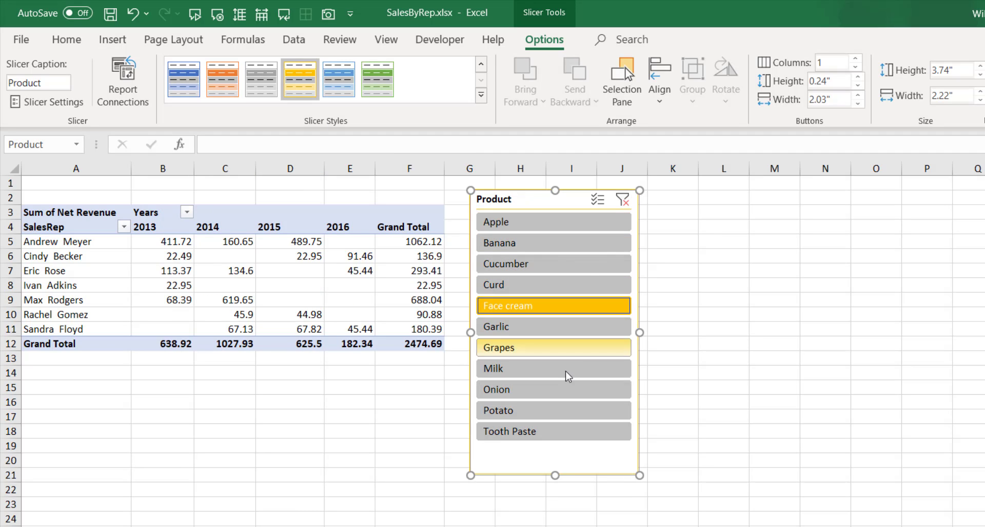
pyautogui.click(565, 285)
pyautogui.click(574, 245)
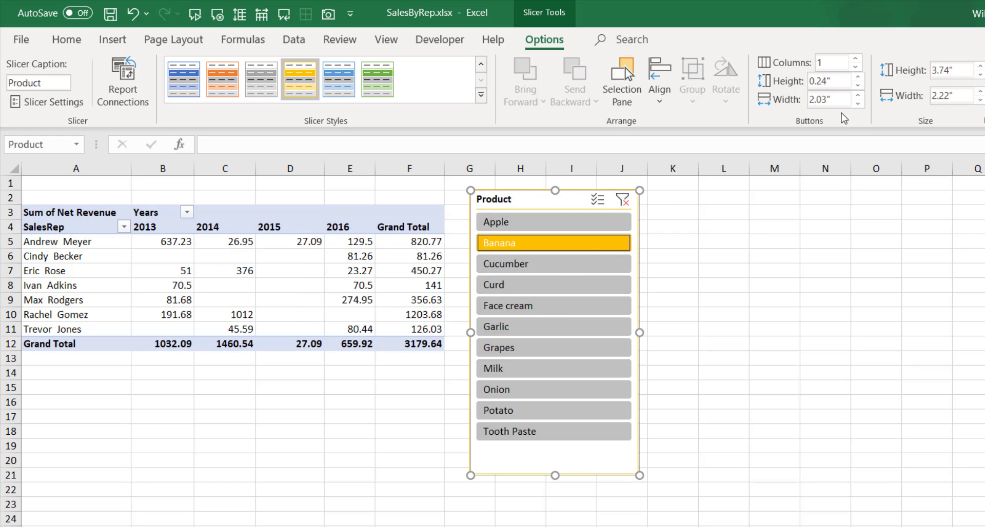
# Arrange the Product slicer's buttons in four columns and resize the slicer into a wide, short box.
pyautogui.click(855, 60)
pyautogui.click(855, 59)
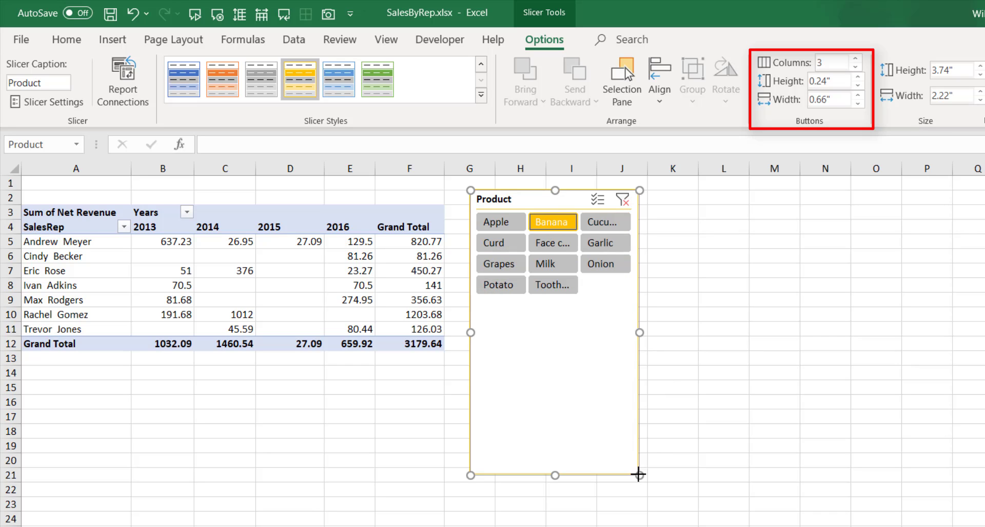
pyautogui.moveTo(638, 475); pyautogui.dragTo(793, 307)
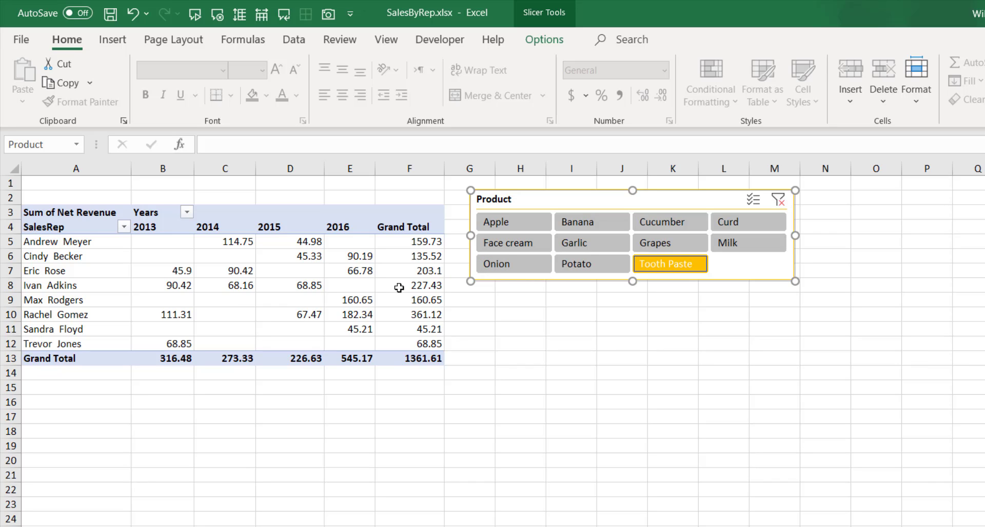
# Filter the pivot table by Apple, switch the slicer to Banana, and select a cell inside the pivot table.
pyautogui.click(344, 260)
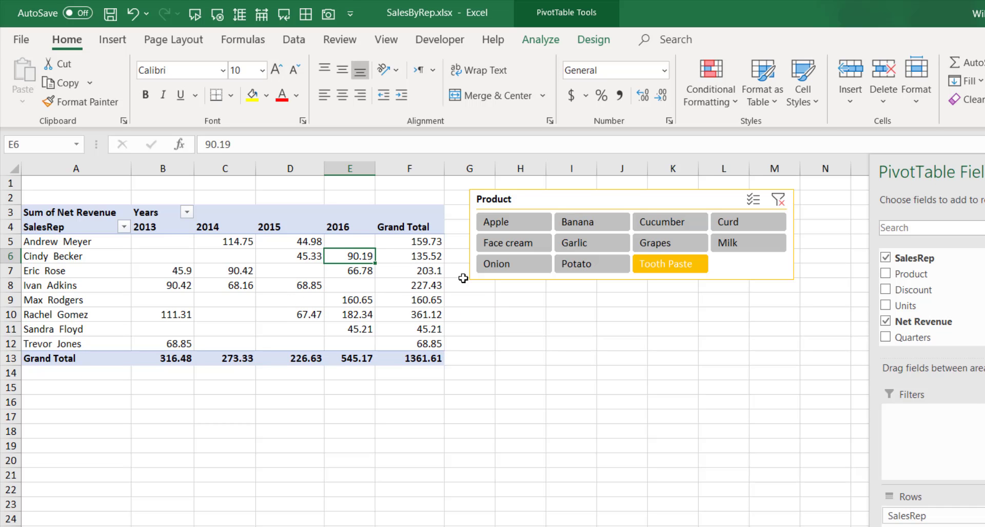
pyautogui.click(514, 226)
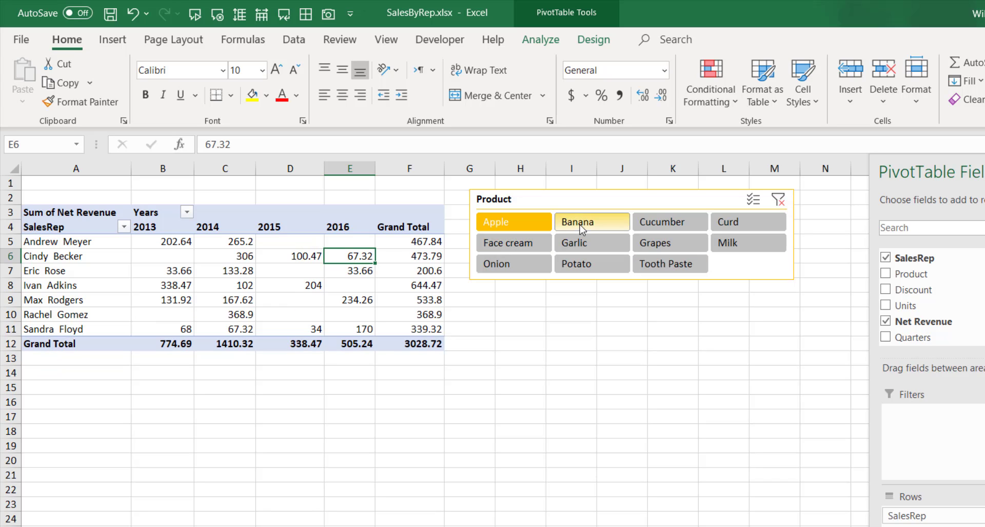
pyautogui.click(584, 226)
pyautogui.click(369, 287)
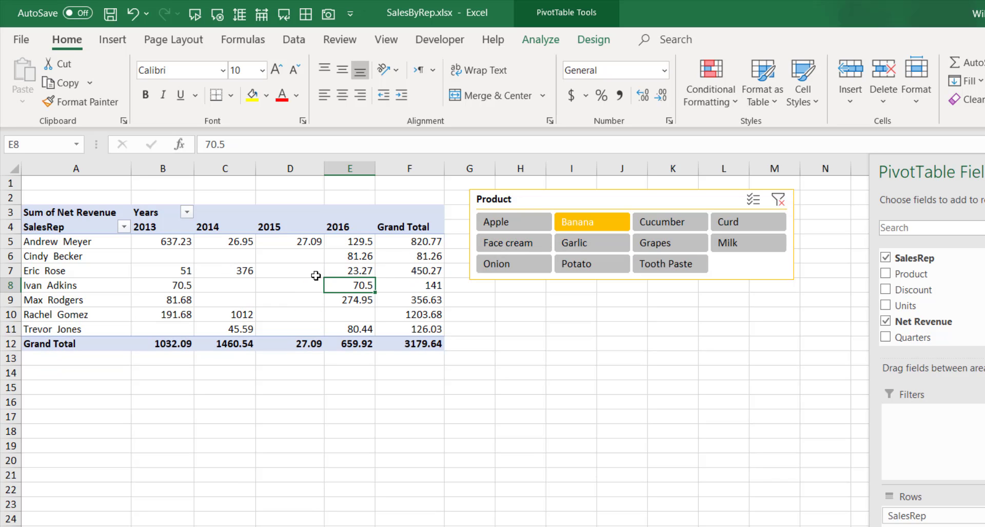
pyautogui.click(315, 276)
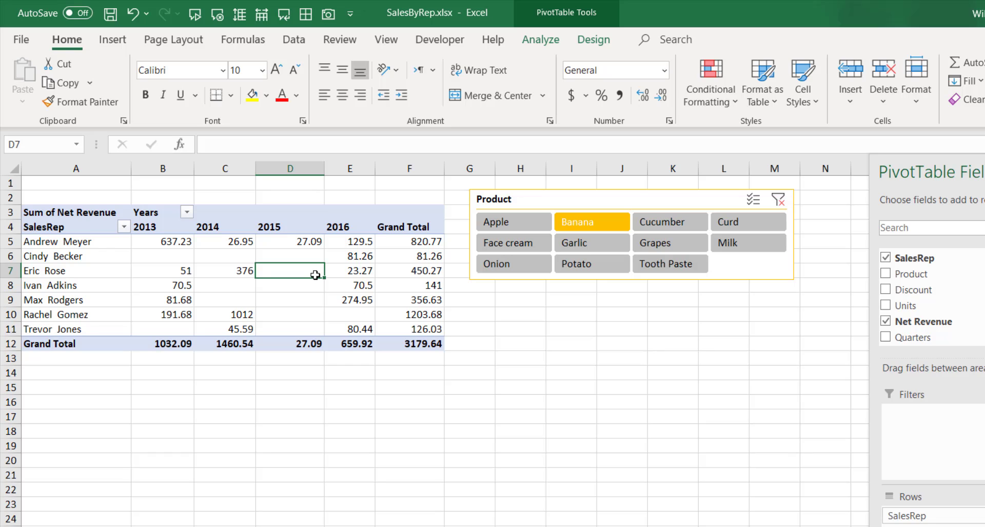
# Compare the fields offered for timelines with those offered for slicers, without inserting anything.
pyautogui.click(545, 43)
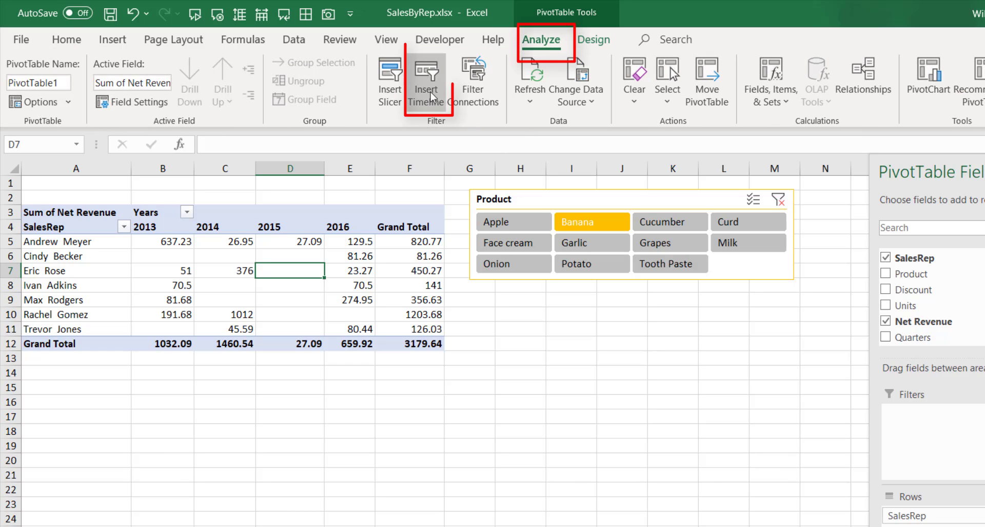
pyautogui.click(426, 79)
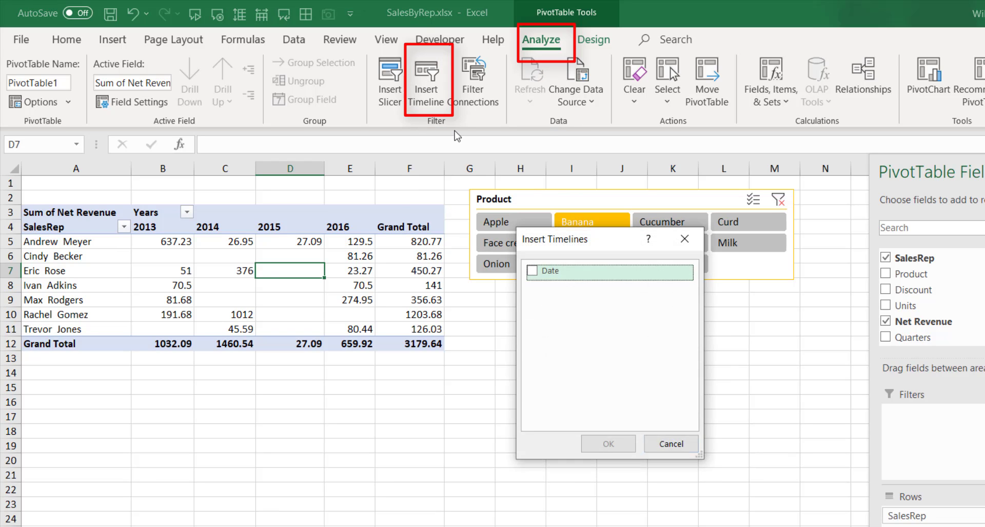
pyautogui.click(664, 444)
pyautogui.click(391, 92)
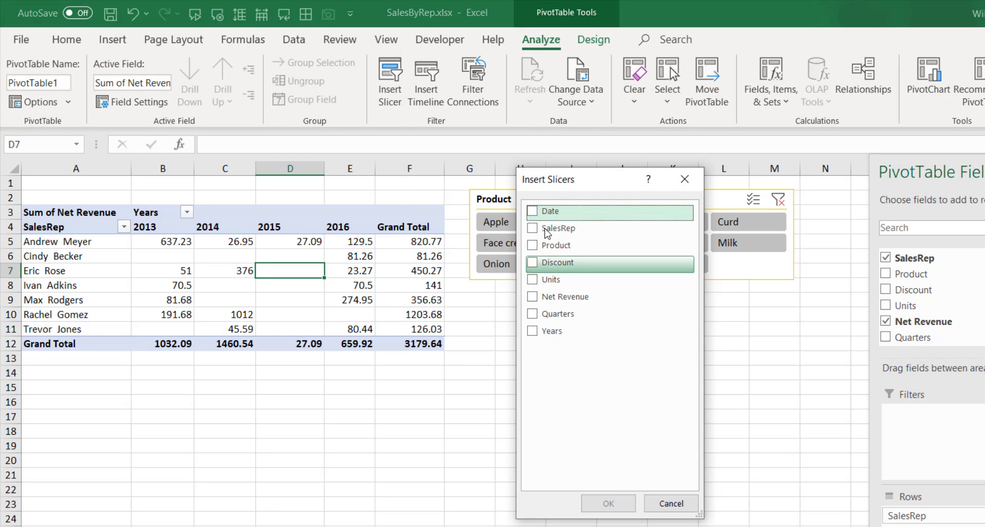
pyautogui.click(667, 504)
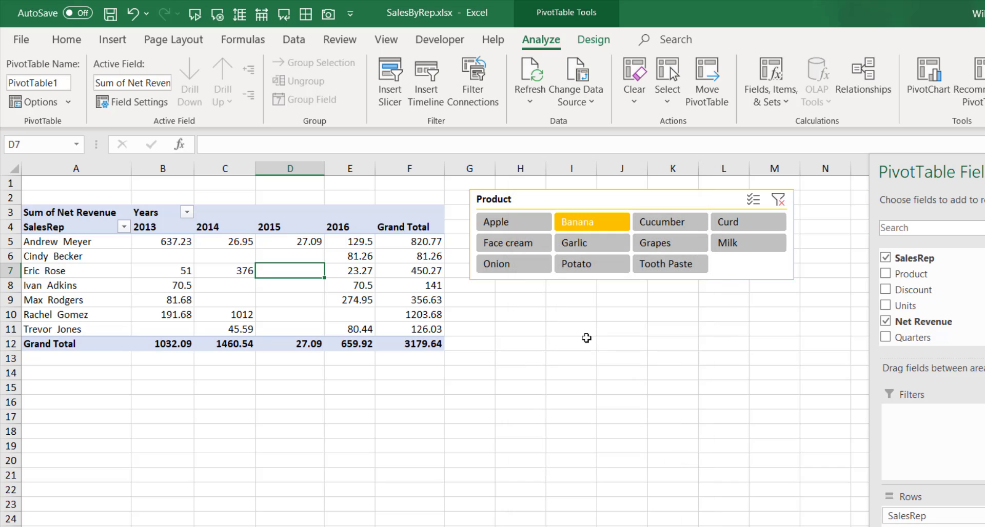
# Insert a timeline for the Date field and fit it below the Product slicer at about 4.54 by 1.45 inches.
pyautogui.click(435, 89)
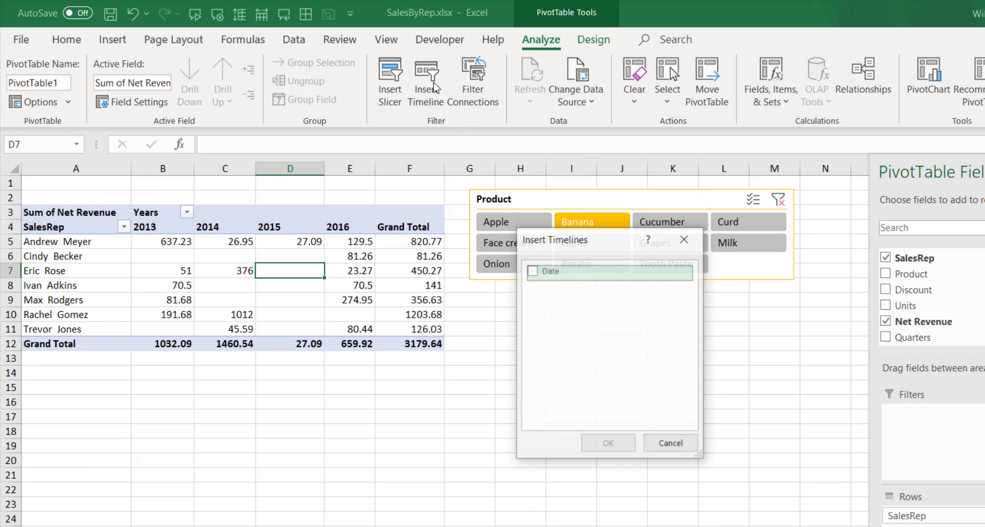
pyautogui.moveTo(583, 249); pyautogui.dragTo(549, 312)
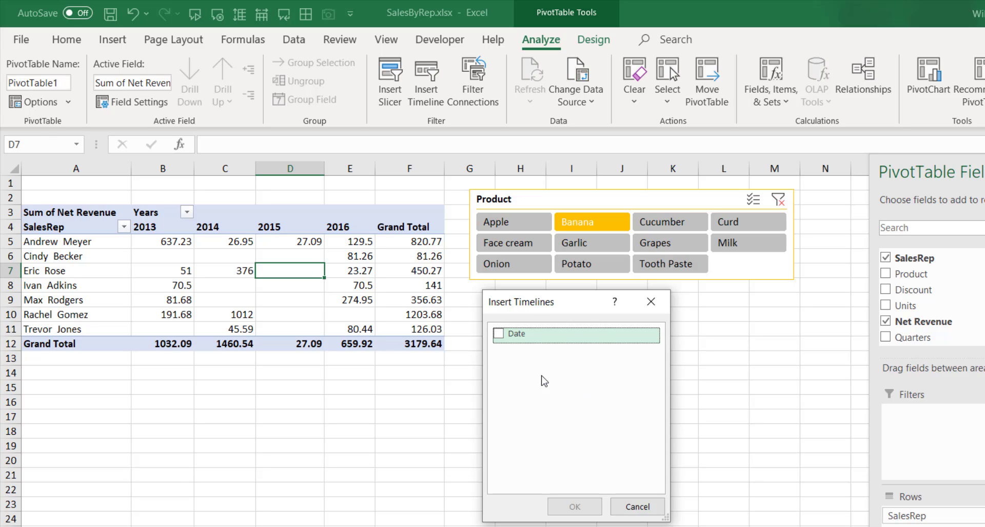
pyautogui.click(502, 339)
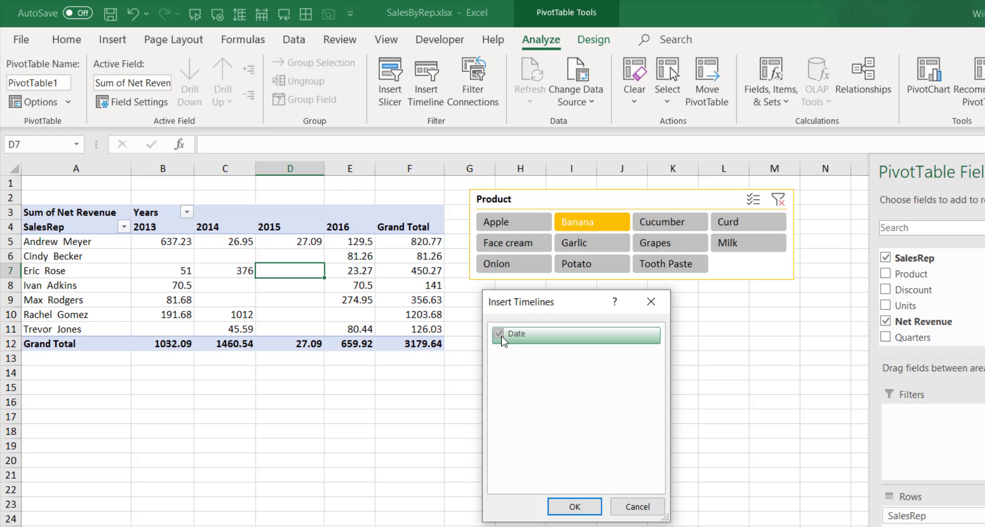
pyautogui.click(573, 508)
pyautogui.moveTo(578, 367); pyautogui.dragTo(564, 303)
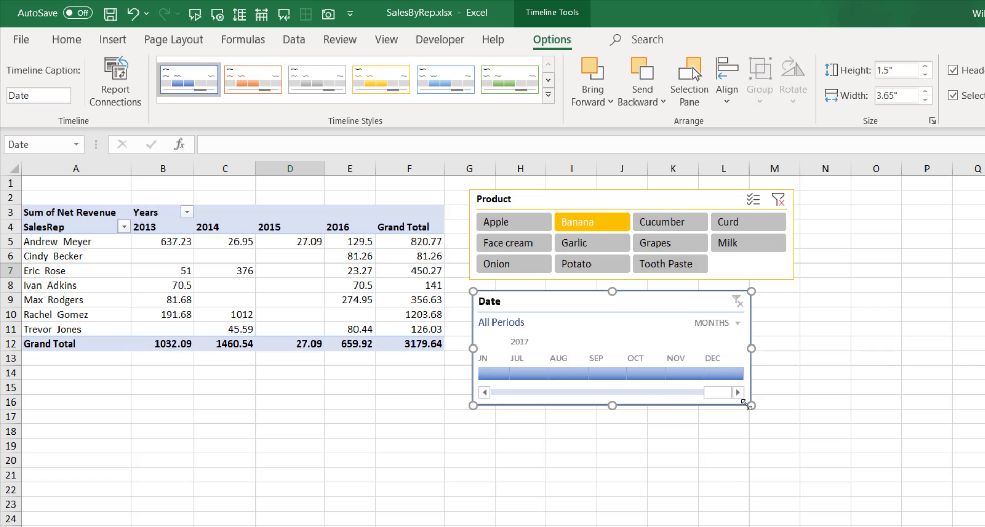
pyautogui.moveTo(749, 405); pyautogui.dragTo(819, 402)
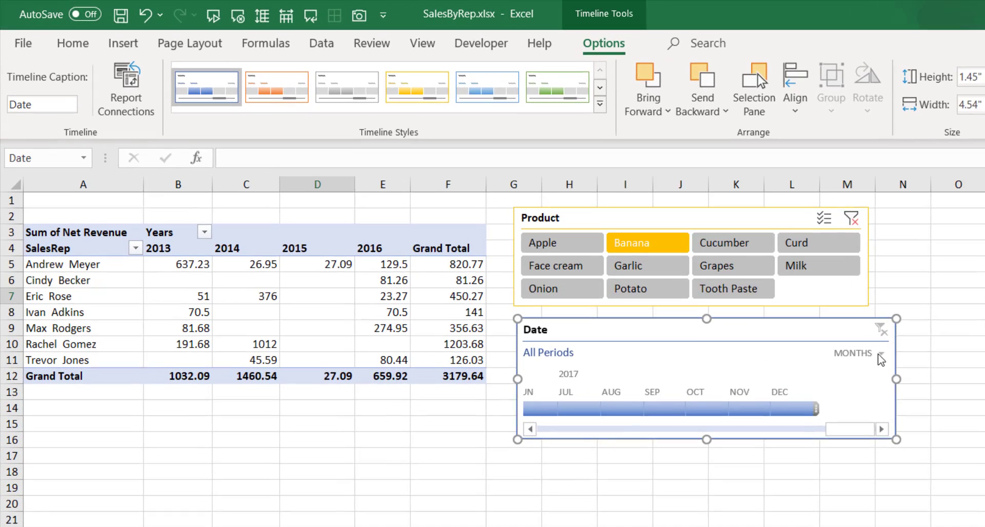
# Set the Date timeline to quarters and filter by 2015-2016, Q1 2016 to Q3 2017, and all of 2015 in turn.
pyautogui.click(806, 323)
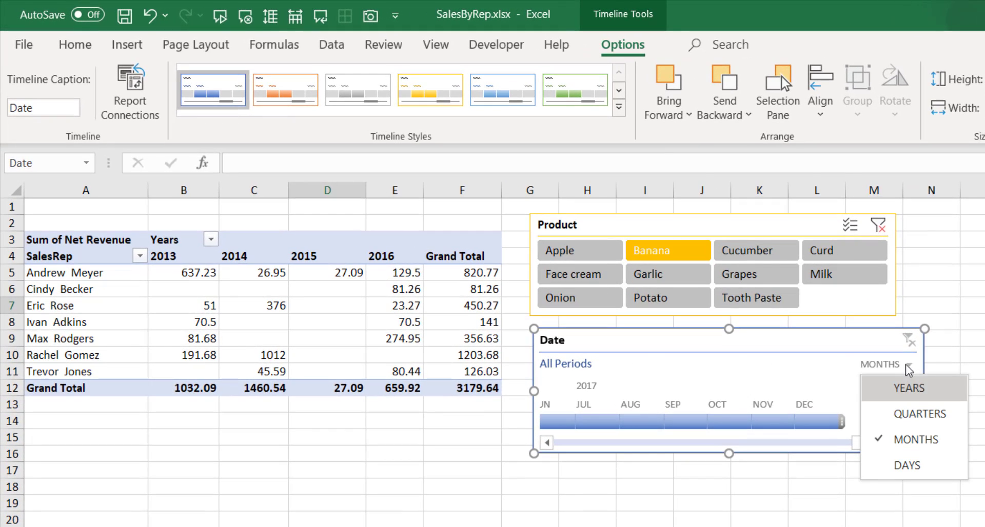
pyautogui.click(899, 425)
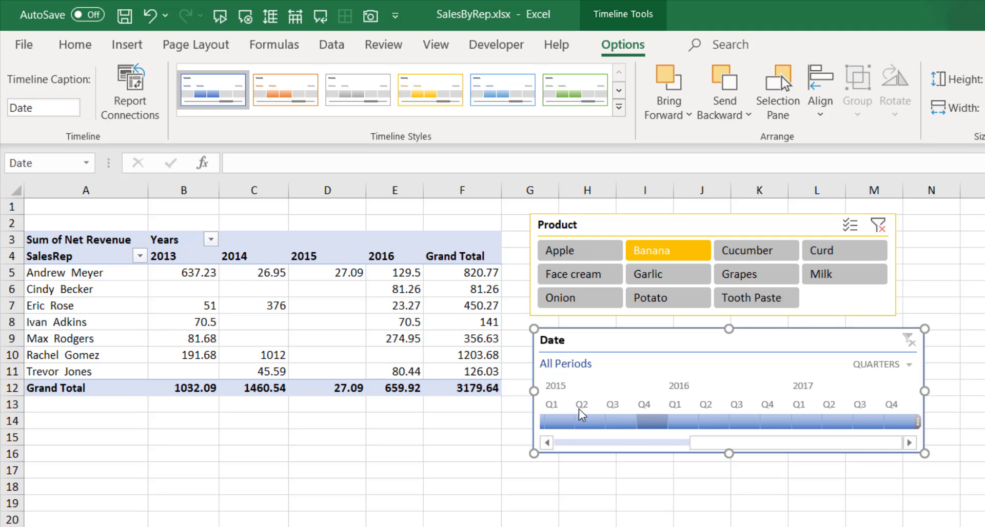
pyautogui.moveTo(560, 422); pyautogui.dragTo(596, 422)
pyautogui.moveTo(672, 437); pyautogui.dragTo(775, 437)
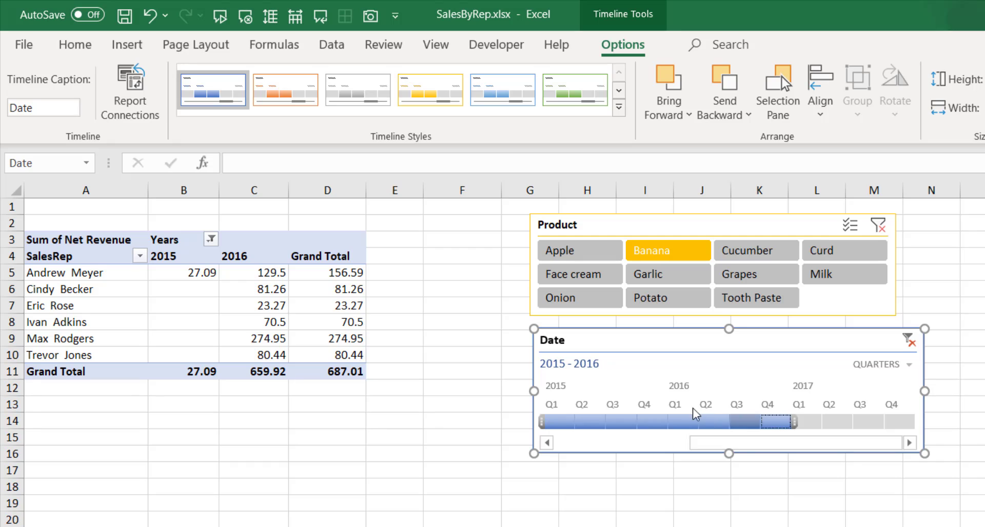
pyautogui.moveTo(683, 422); pyautogui.dragTo(835, 449)
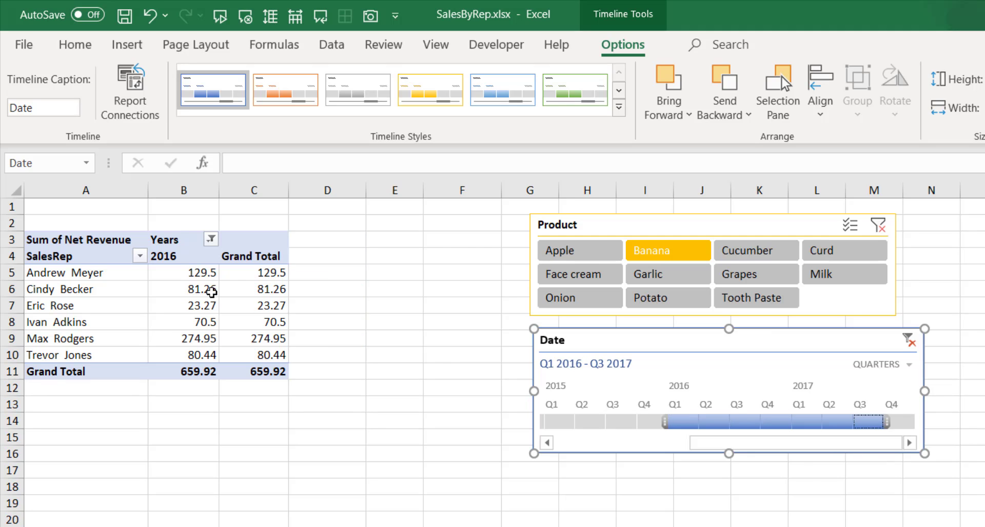
pyautogui.moveTo(654, 423); pyautogui.dragTo(529, 426)
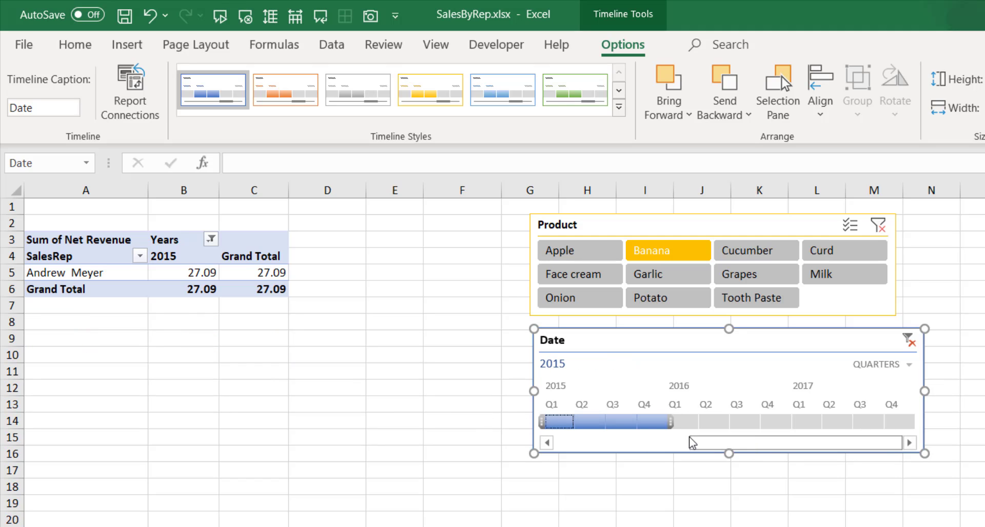
# Switch the Date timeline to years and filter by 2013, 2014, 2015-2017 and 2013-2014 in turn.
pyautogui.moveTo(750, 442); pyautogui.dragTo(616, 441)
pyautogui.click(909, 365)
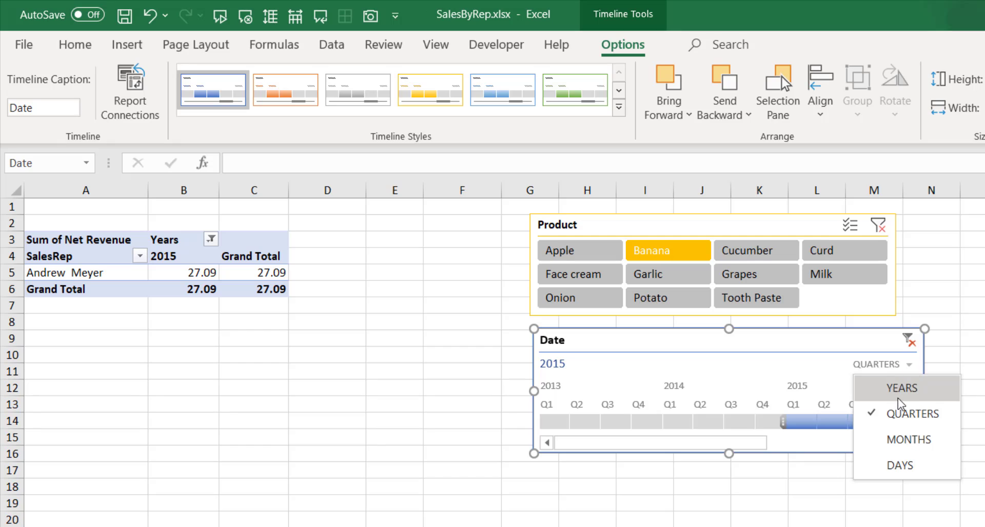
pyautogui.click(885, 389)
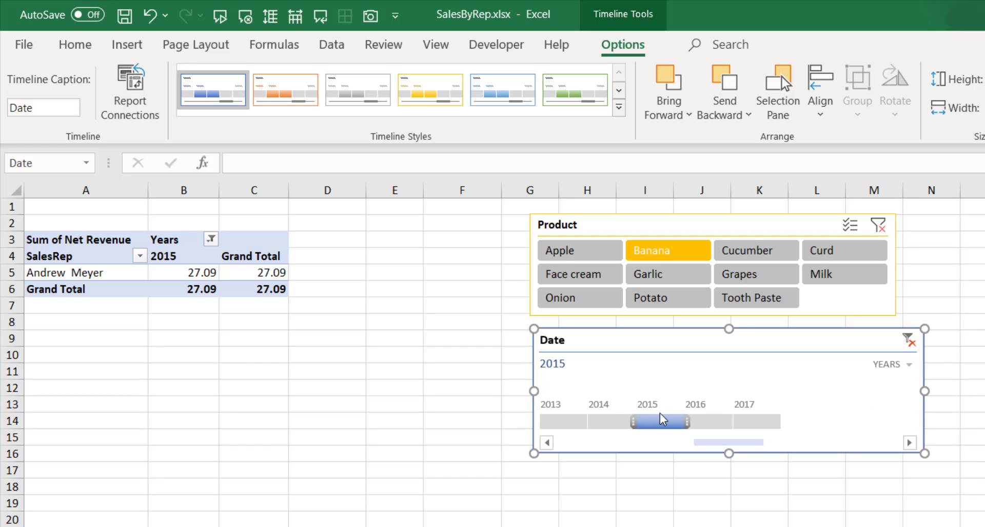
pyautogui.click(561, 421)
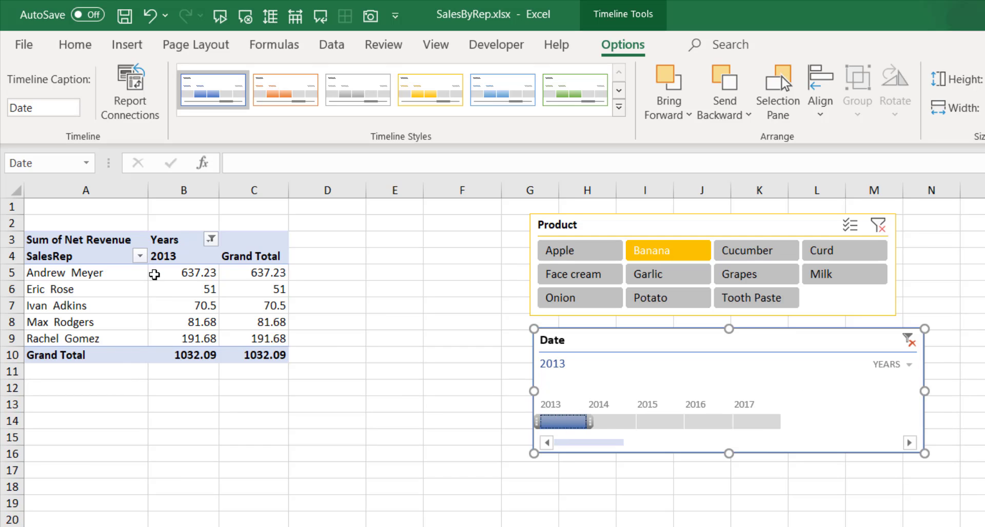
pyautogui.click(618, 424)
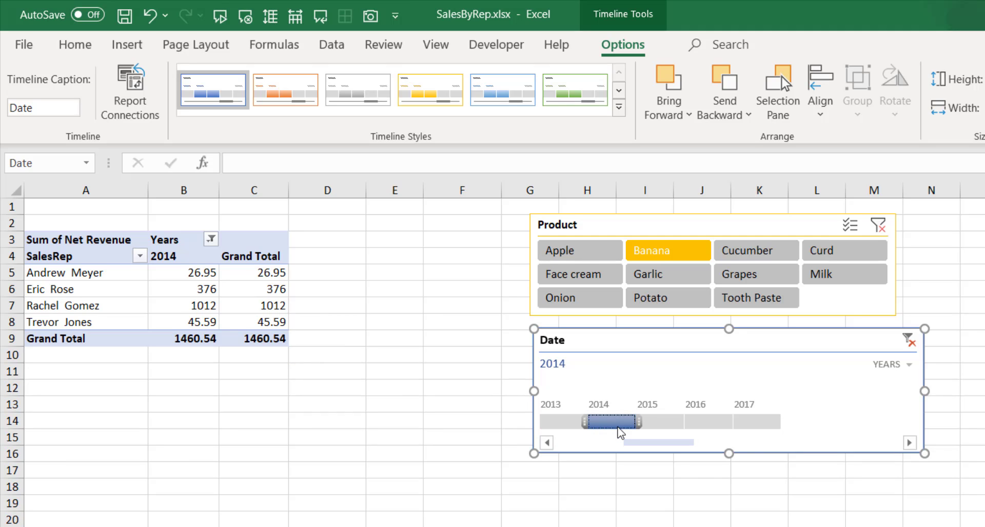
pyautogui.moveTo(663, 419); pyautogui.dragTo(758, 428)
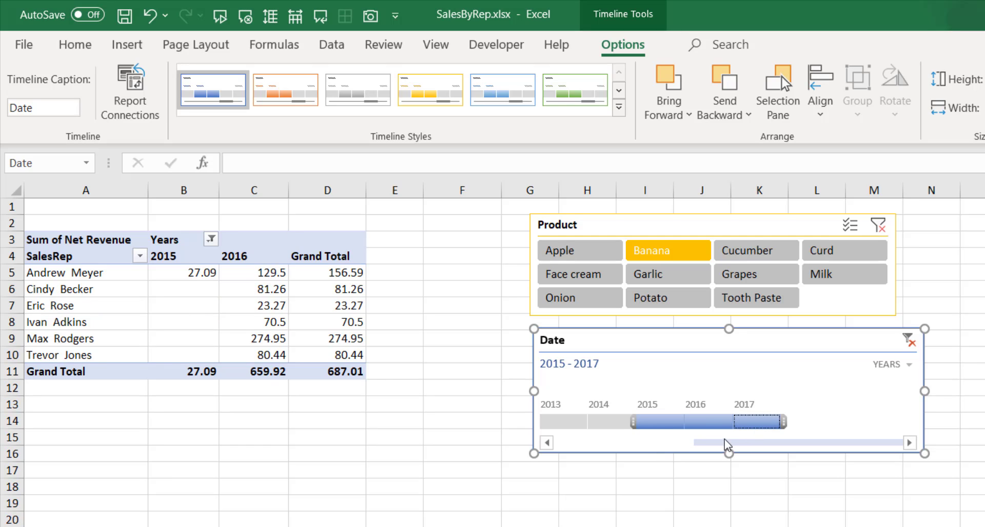
pyautogui.moveTo(587, 429); pyautogui.dragTo(615, 430)
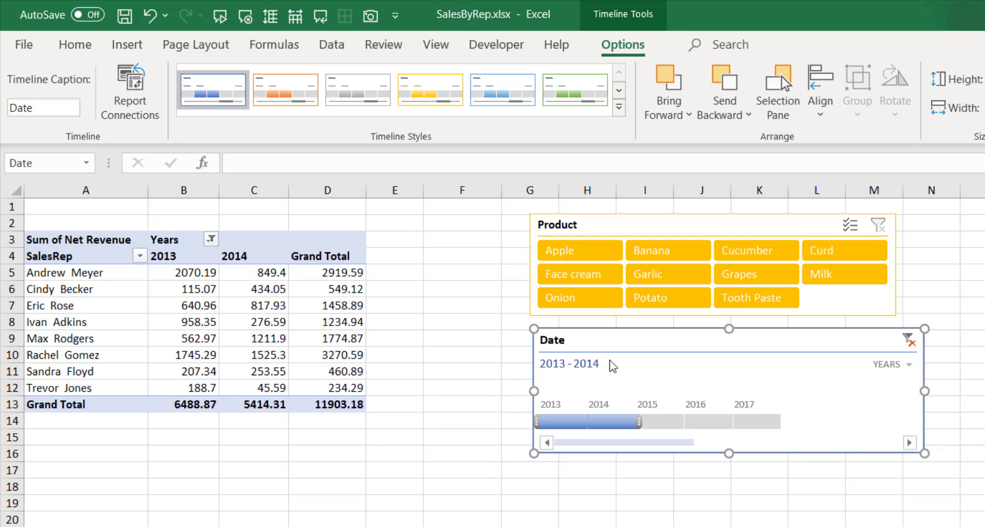
# Filter the Date timeline to February-May 2013 by months, and to a span of days in late January 2013 by days.
pyautogui.click(907, 370)
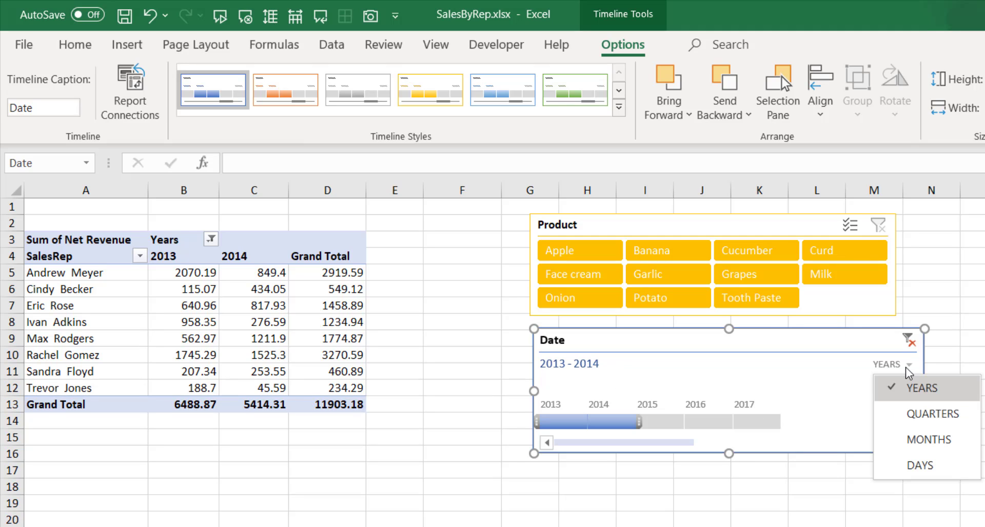
pyautogui.click(913, 438)
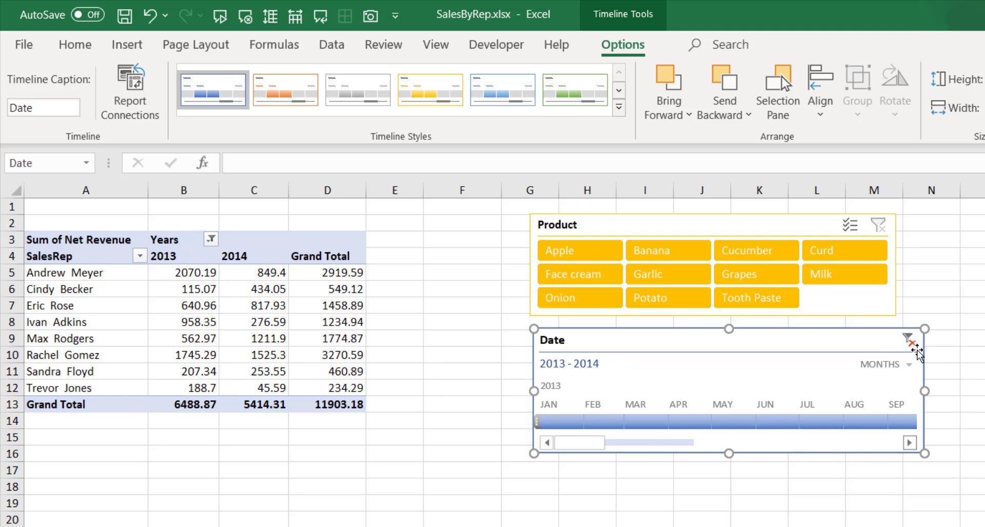
pyautogui.moveTo(607, 424); pyautogui.dragTo(755, 412)
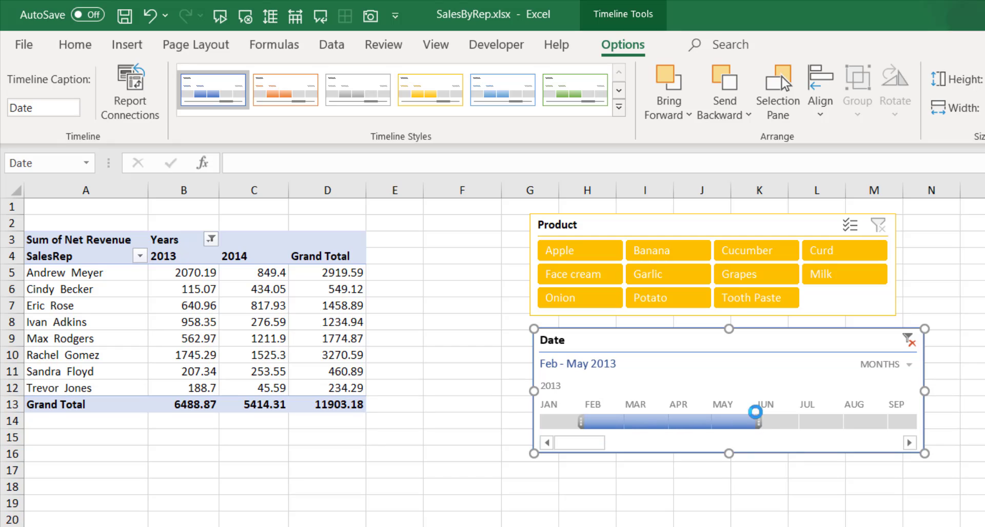
pyautogui.click(905, 364)
pyautogui.click(907, 464)
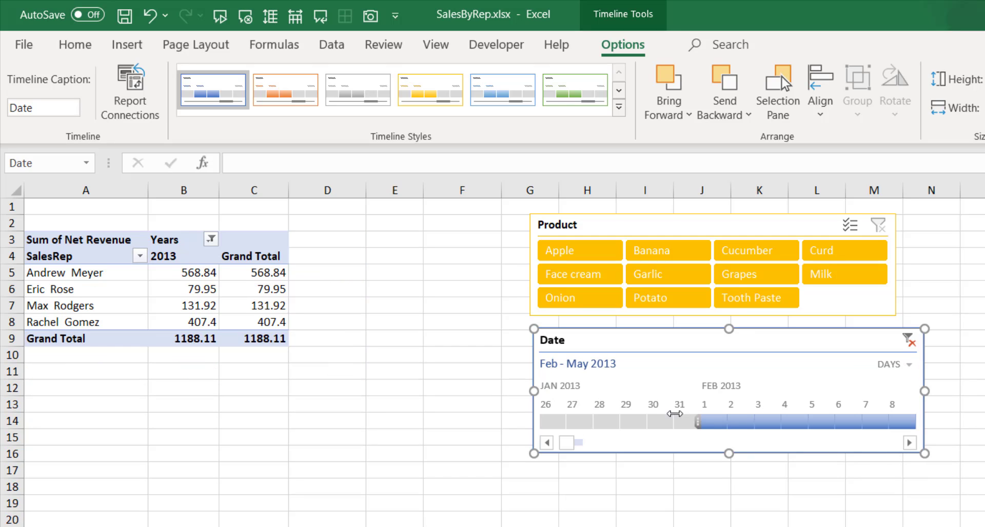
pyautogui.moveTo(579, 422); pyautogui.dragTo(690, 422)
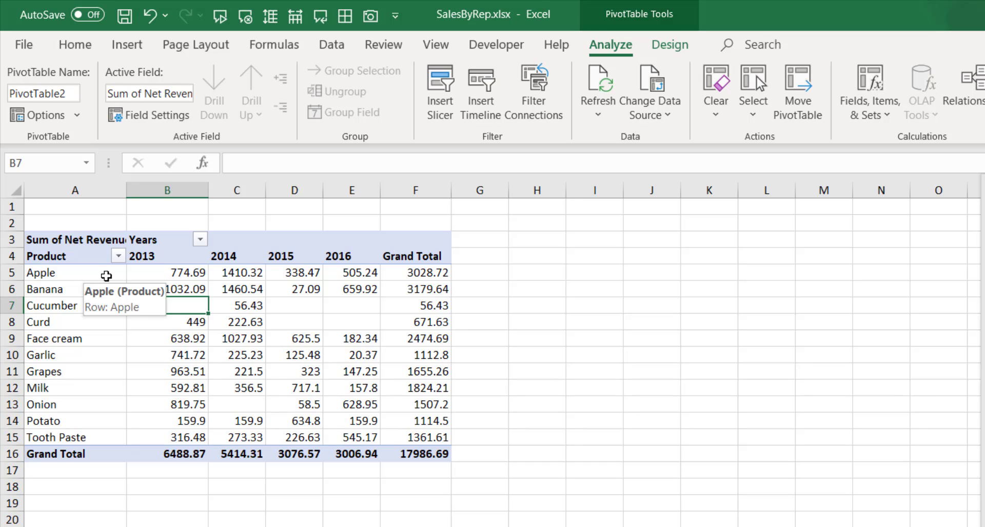
# Turn off saving source data with the file for the net revenue PivotTable and accept the change for related reports.
pyautogui.click(114, 278)
pyautogui.click(237, 371)
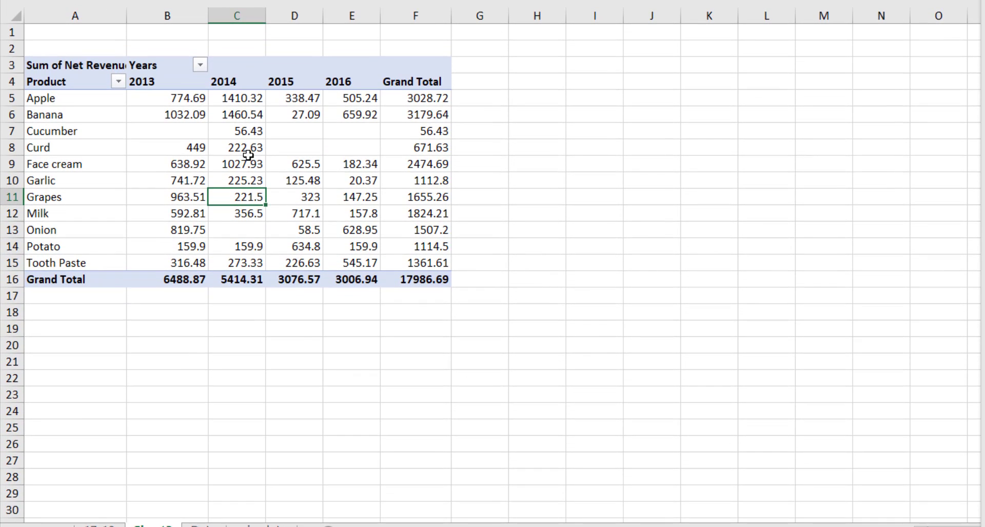
pyautogui.rightClick(248, 153)
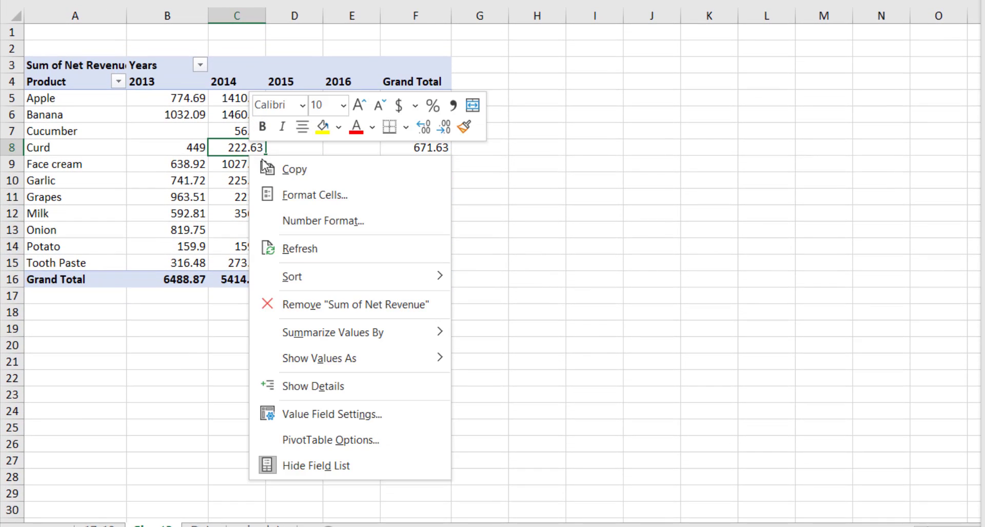
pyautogui.click(351, 441)
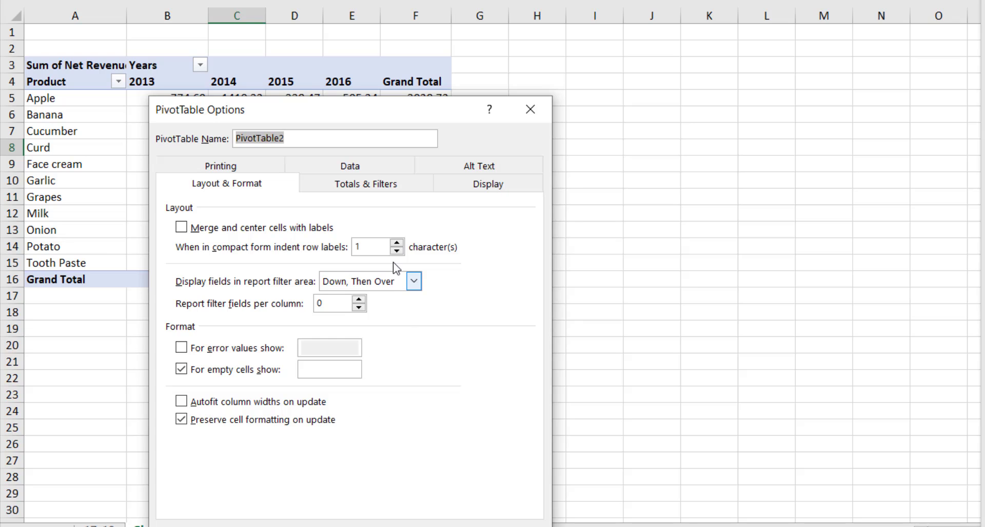
pyautogui.click(353, 167)
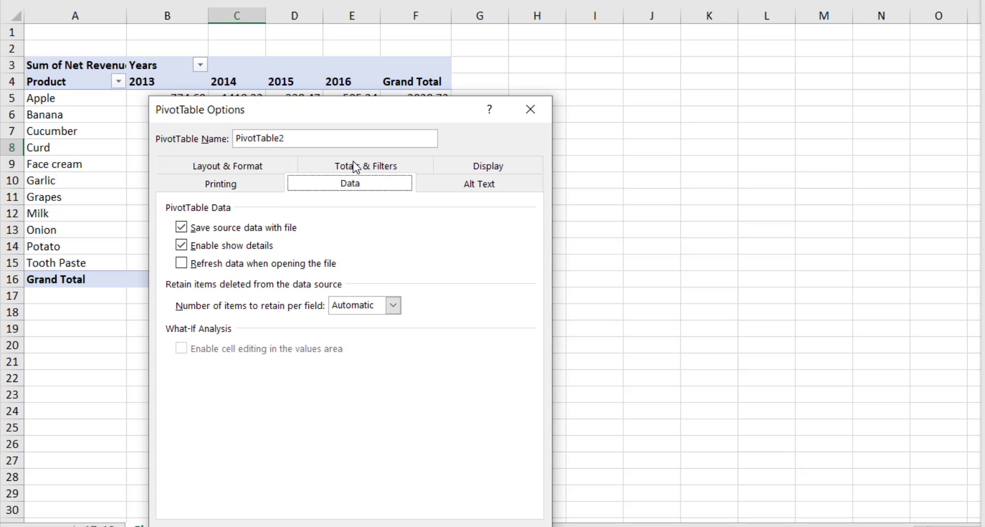
pyautogui.click(182, 227)
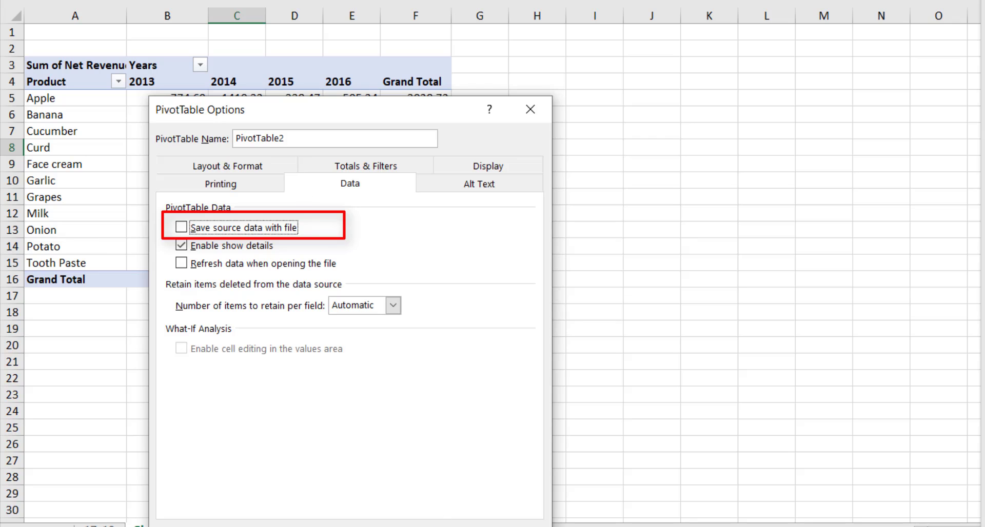
pyautogui.click(458, 526)
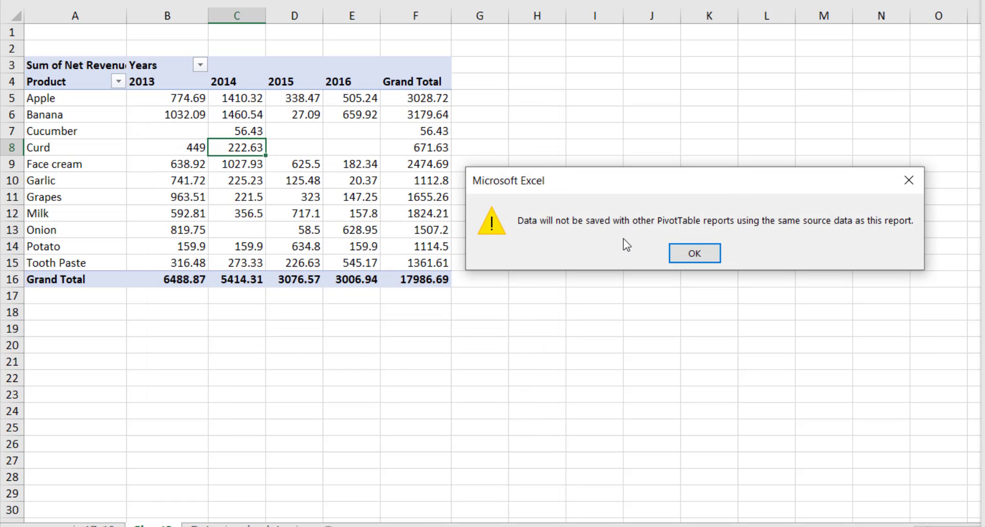
pyautogui.moveTo(617, 190); pyautogui.dragTo(335, 213)
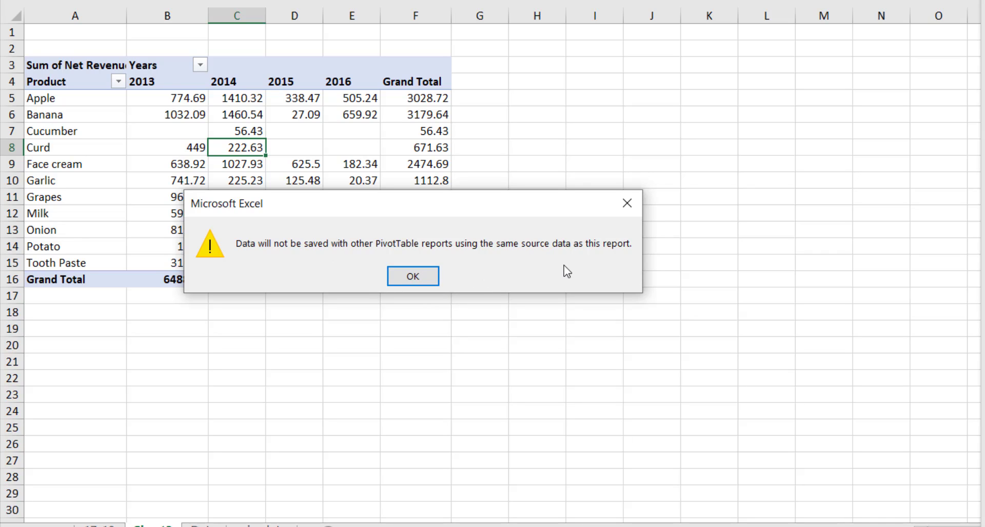
pyautogui.click(413, 278)
pyautogui.click(342, 203)
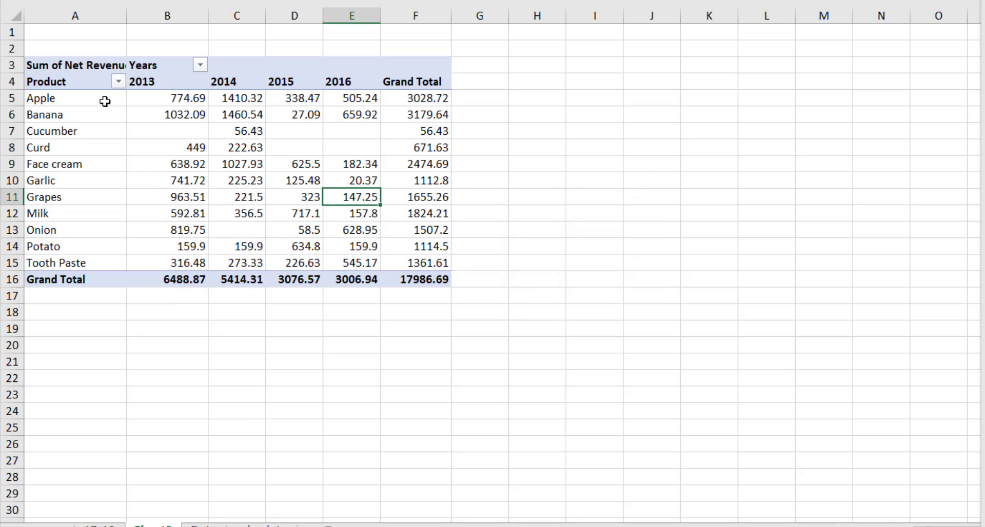
pyautogui.click(87, 114)
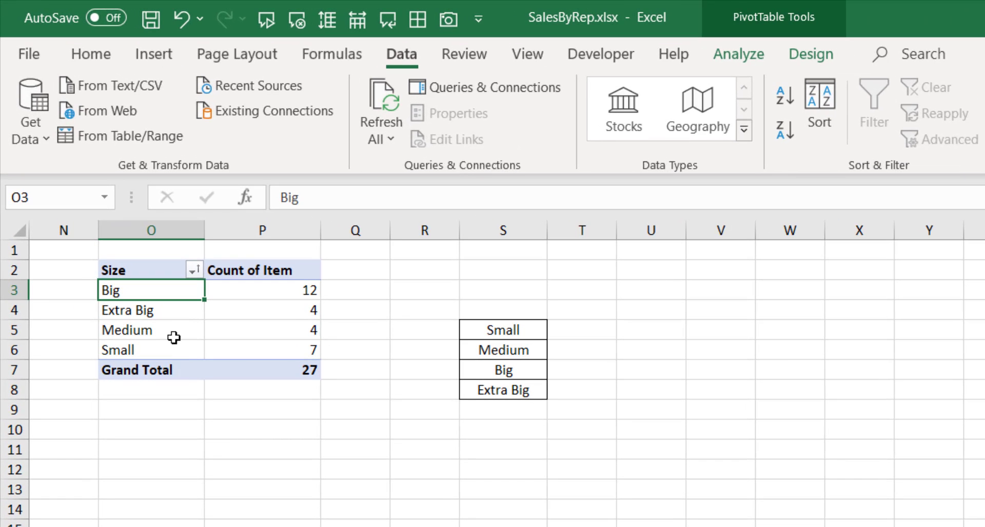
# Compare the order of the Size labels in the item count PivotTable with the desired size order in S5:S8.
pyautogui.moveTo(174, 345); pyautogui.dragTo(171, 336)
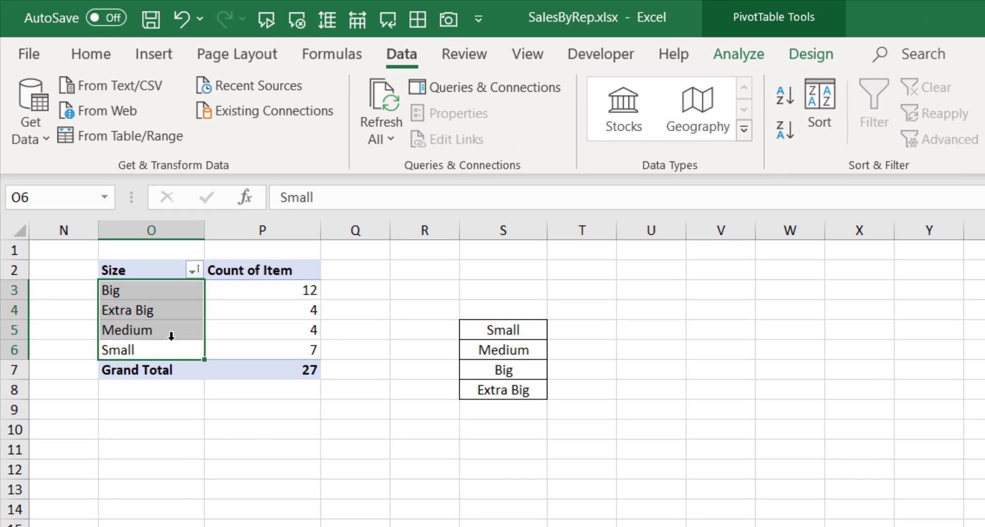
pyautogui.click(186, 290)
pyautogui.click(166, 319)
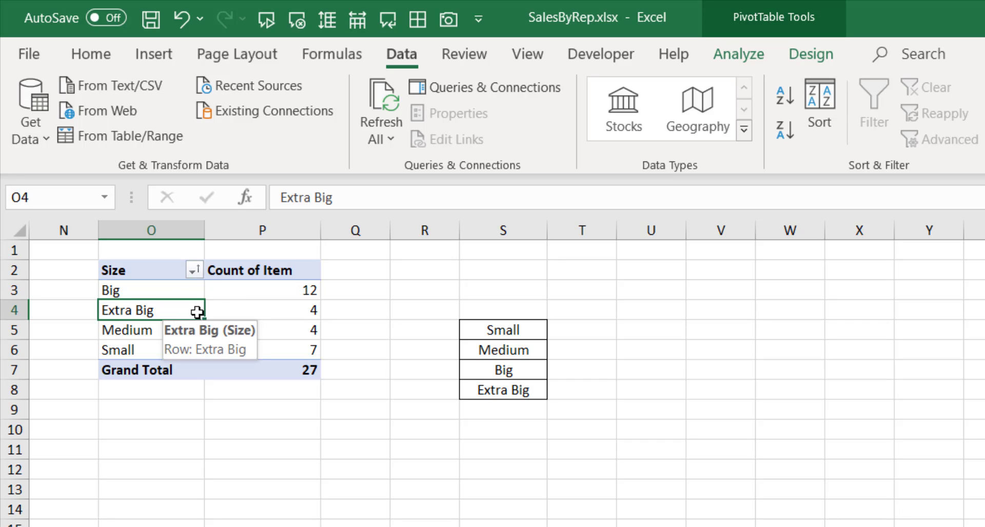
pyautogui.click(289, 291)
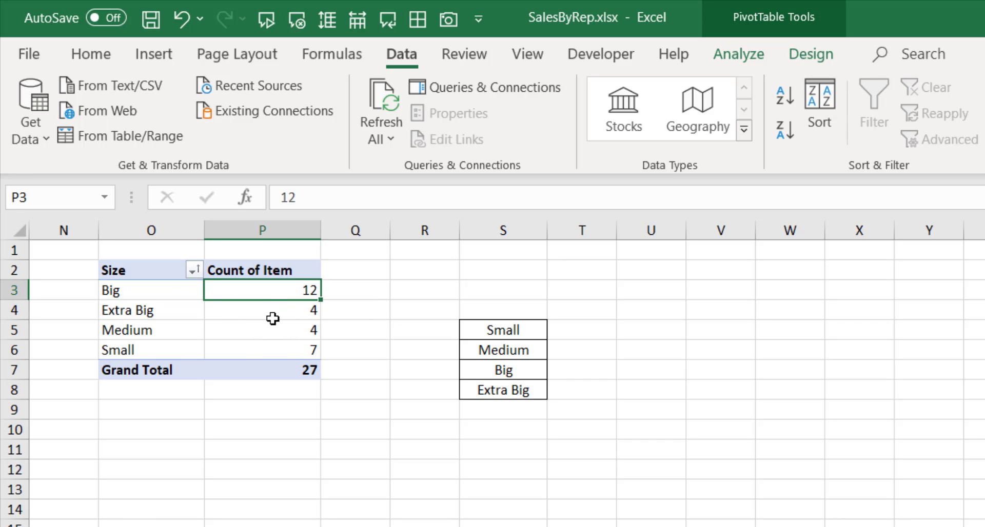
pyautogui.click(167, 313)
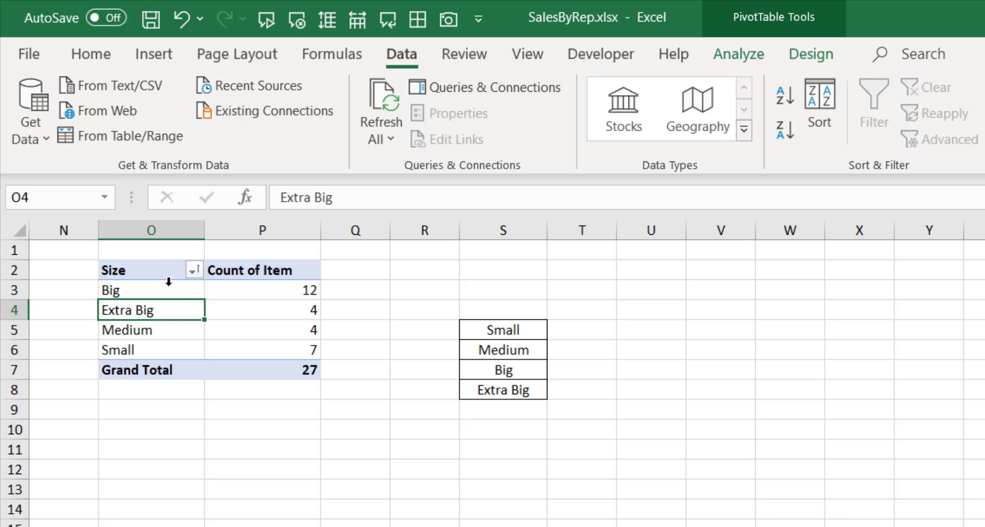
pyautogui.click(165, 294)
pyautogui.click(166, 330)
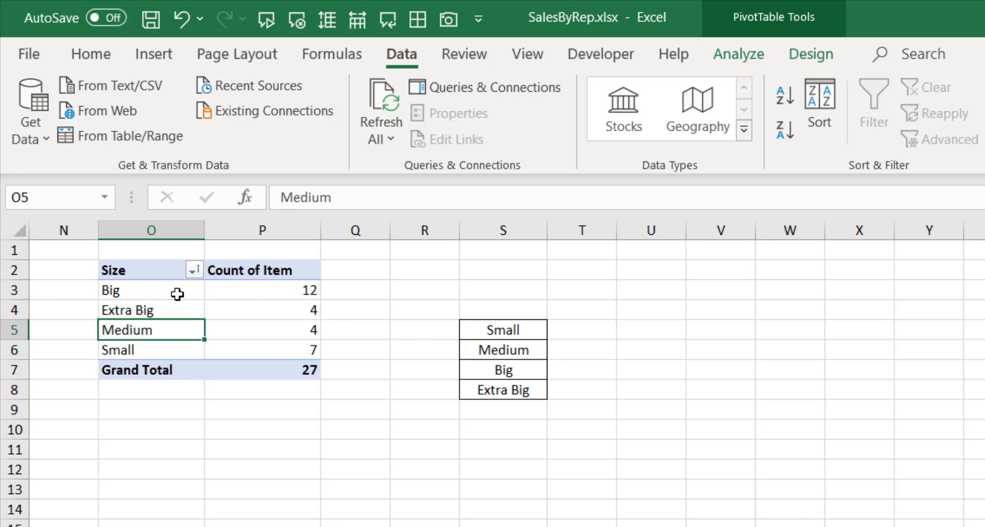
pyautogui.click(536, 351)
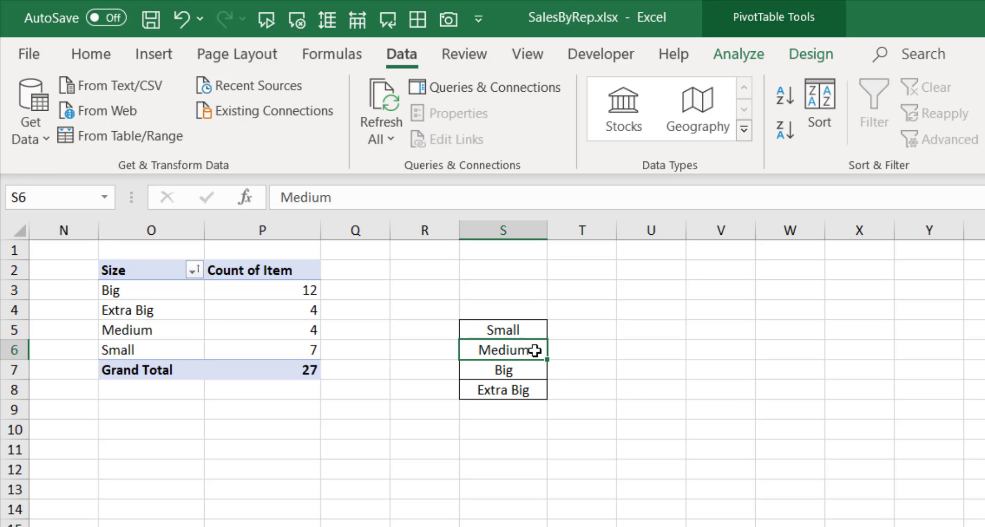
pyautogui.click(532, 367)
pyautogui.click(504, 396)
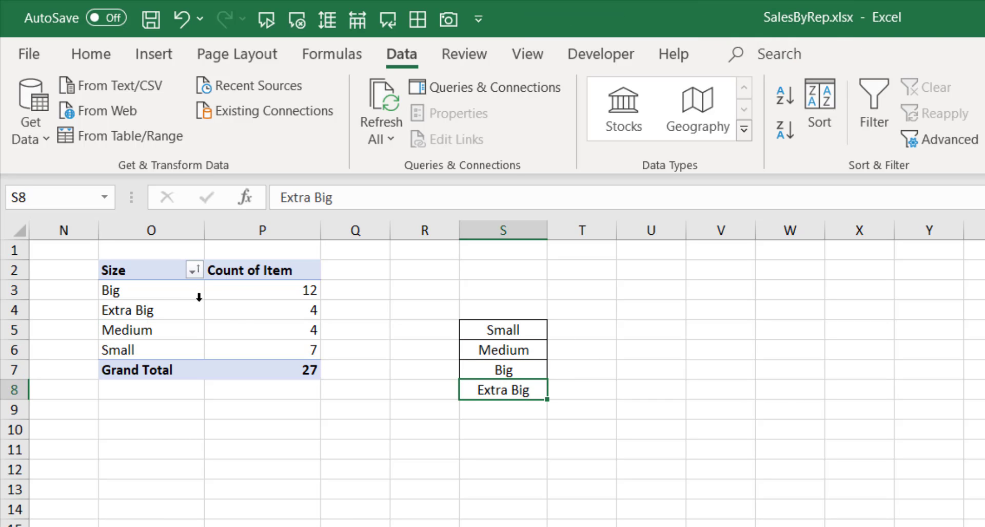
# Sort the Size labels of the item count PivotTable from A to Z and check their order.
pyautogui.click(194, 283)
pyautogui.click(194, 271)
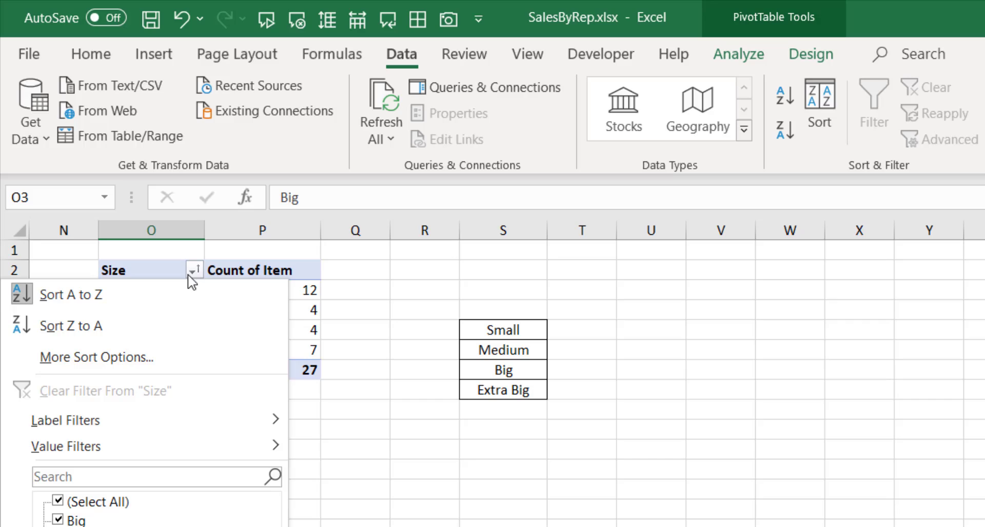
pyautogui.click(115, 301)
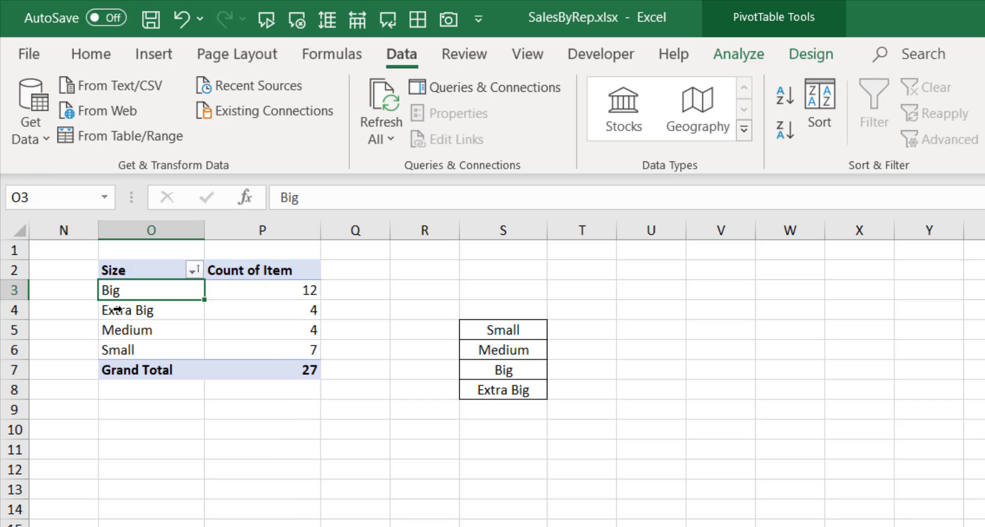
pyautogui.click(158, 313)
pyautogui.click(150, 289)
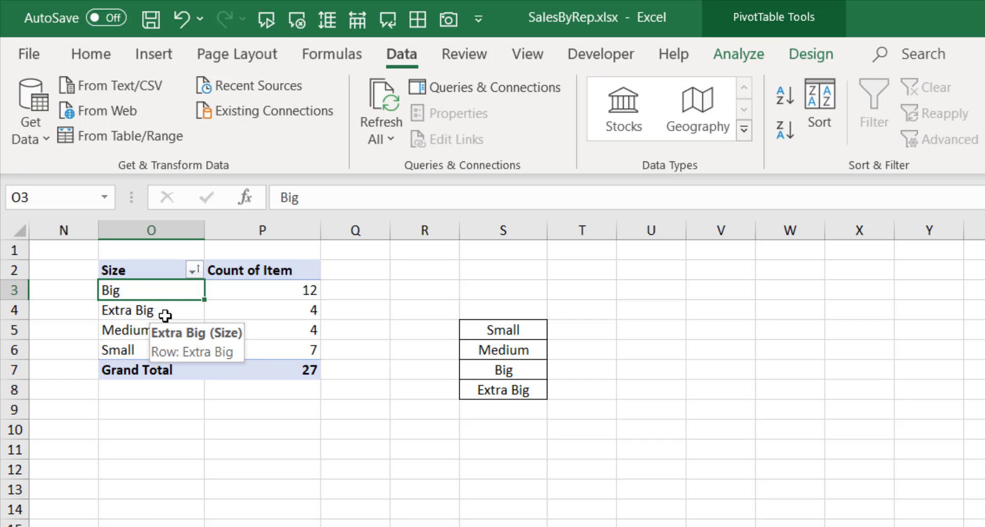
pyautogui.click(163, 314)
pyautogui.click(164, 333)
pyautogui.click(152, 353)
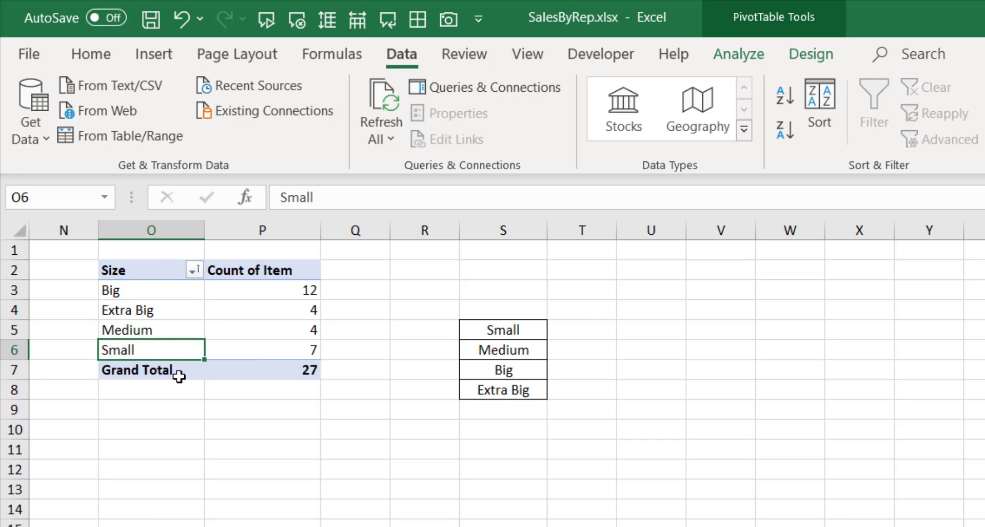
# Try sorting the Size labels from Z to A, and return them to A to Z order.
pyautogui.click(190, 270)
pyautogui.click(126, 326)
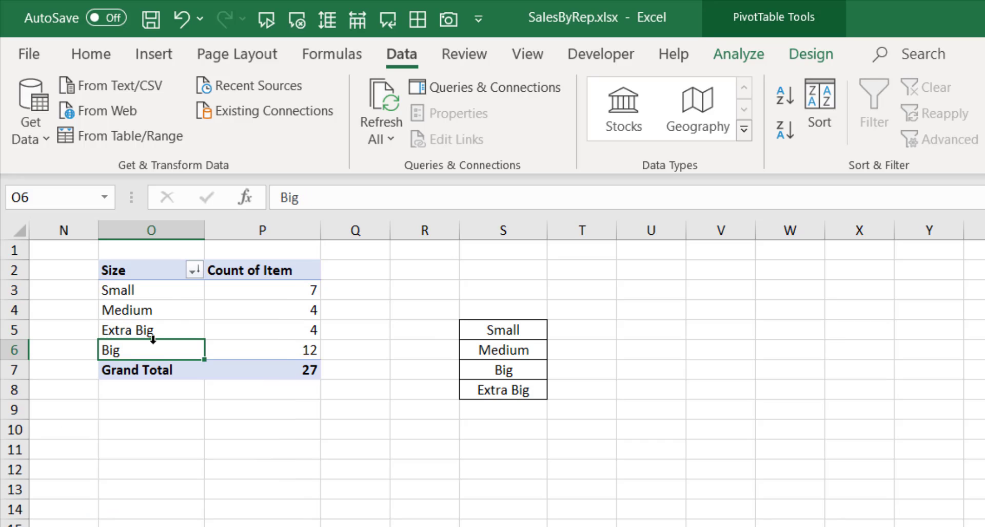
pyautogui.click(170, 298)
pyautogui.click(193, 270)
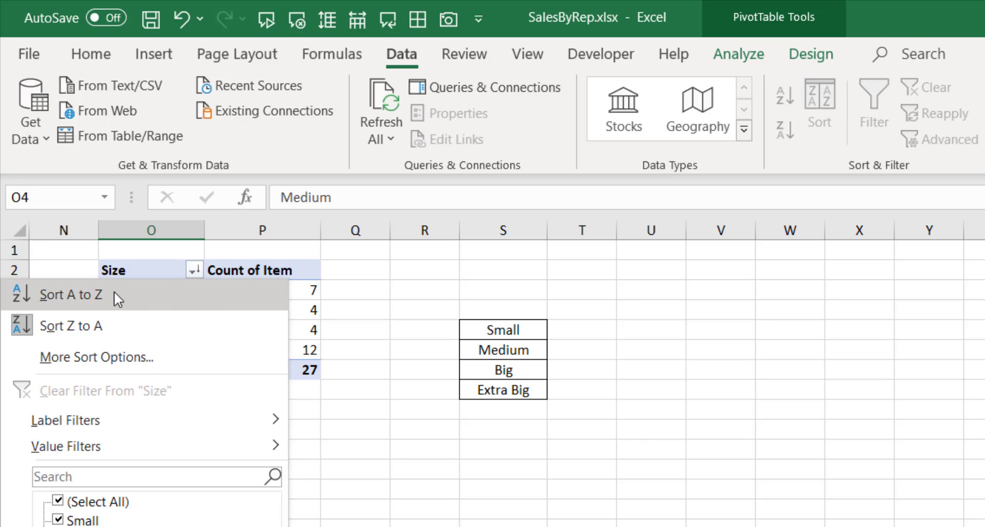
pyautogui.click(59, 297)
pyautogui.click(257, 324)
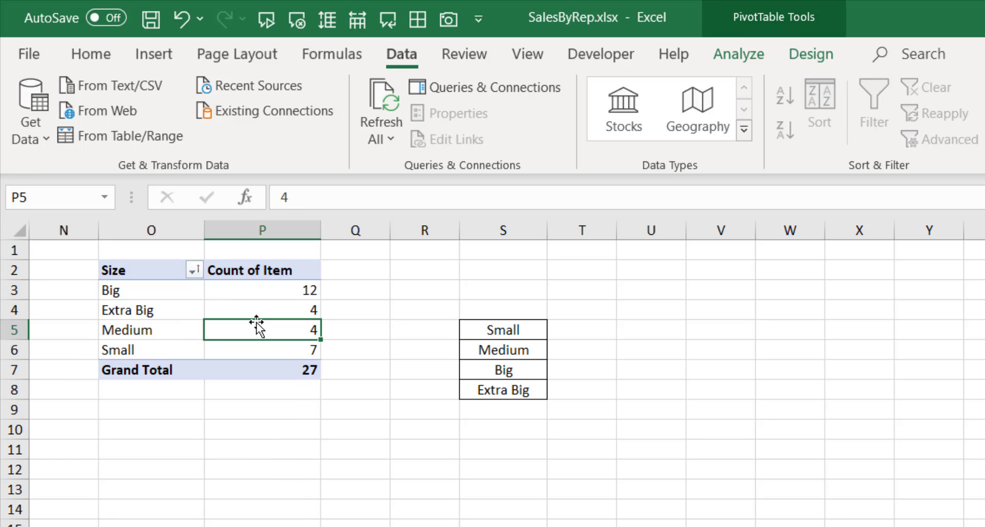
pyautogui.click(177, 294)
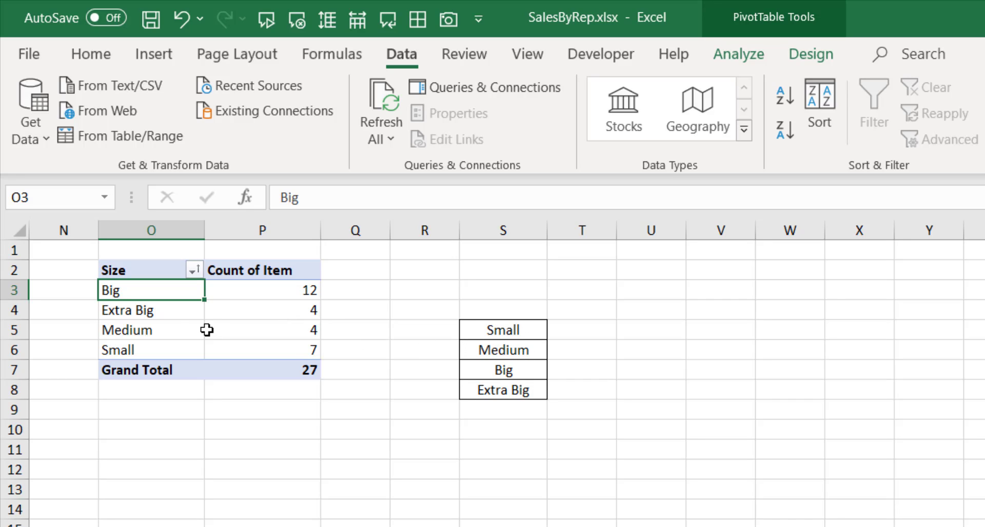
# Select the size order in S5:S8 and open the Custom Lists editor from Excel's advanced options.
pyautogui.moveTo(519, 328); pyautogui.dragTo(512, 400)
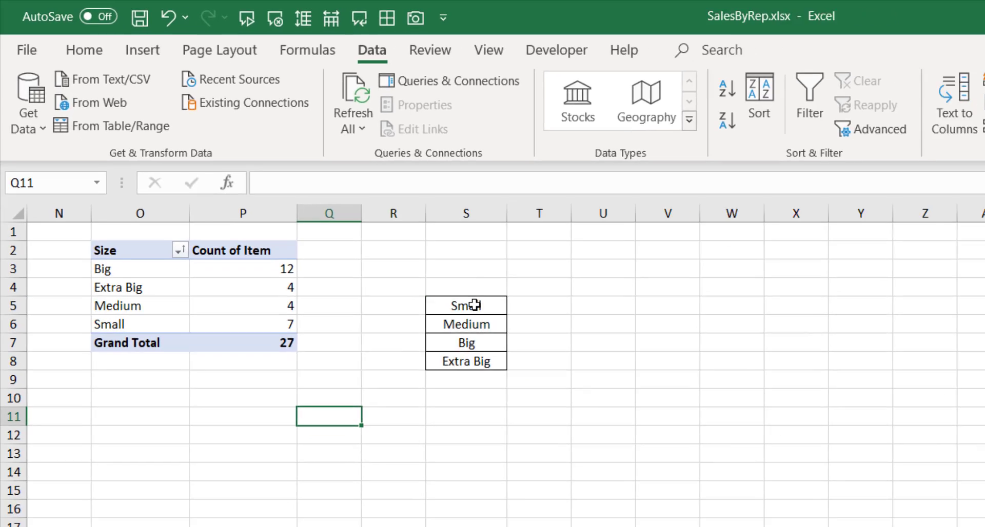
pyautogui.moveTo(523, 333); pyautogui.dragTo(507, 391)
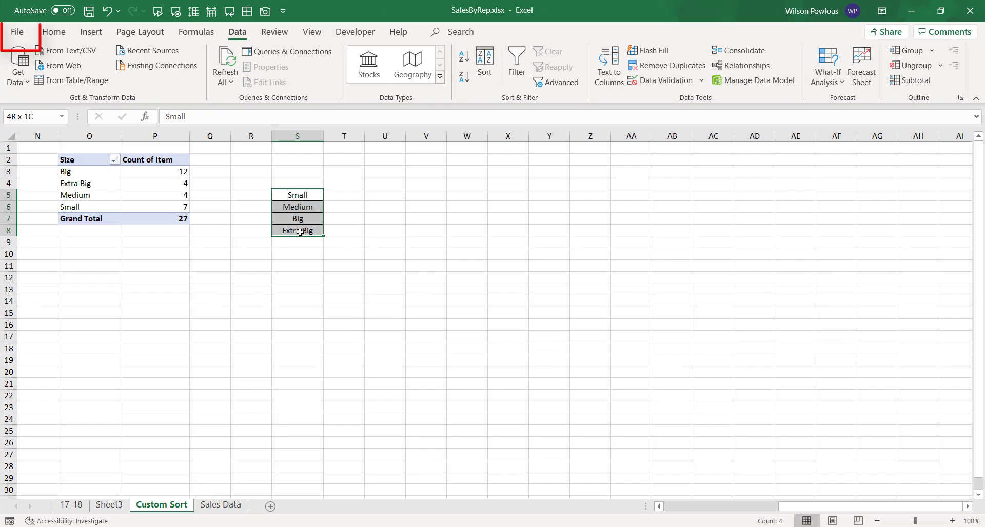
pyautogui.click(17, 31)
pyautogui.click(51, 511)
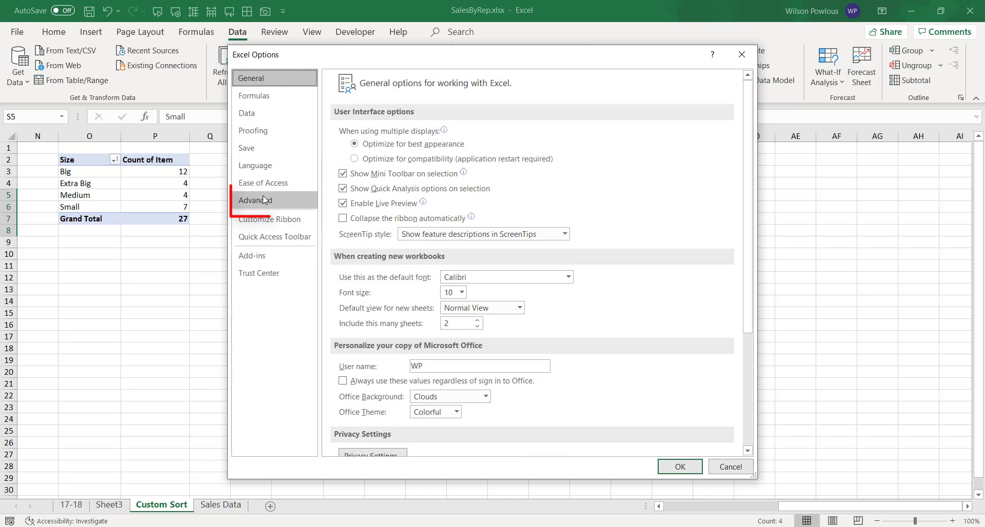
pyautogui.click(264, 199)
pyautogui.scroll(-3, 669, 255)
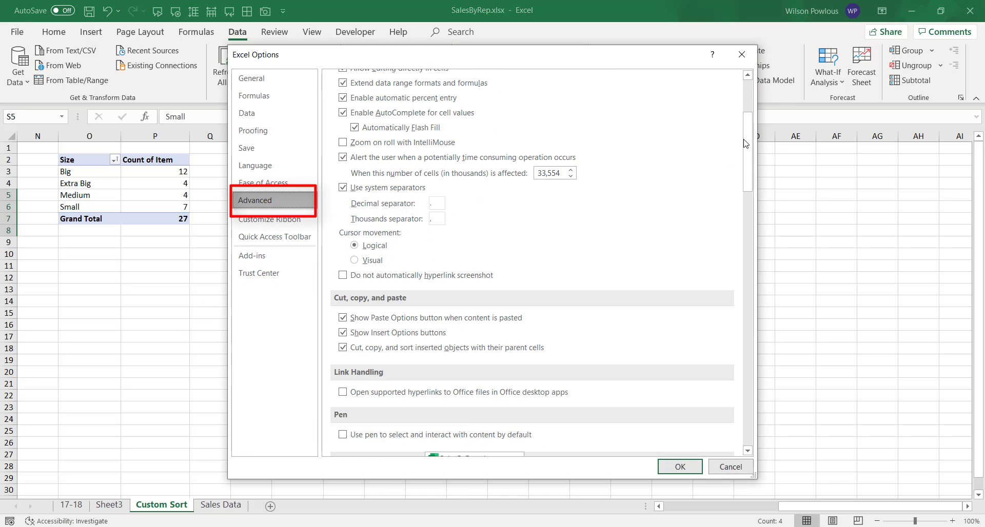
pyautogui.moveTo(745, 144); pyautogui.dragTo(740, 435)
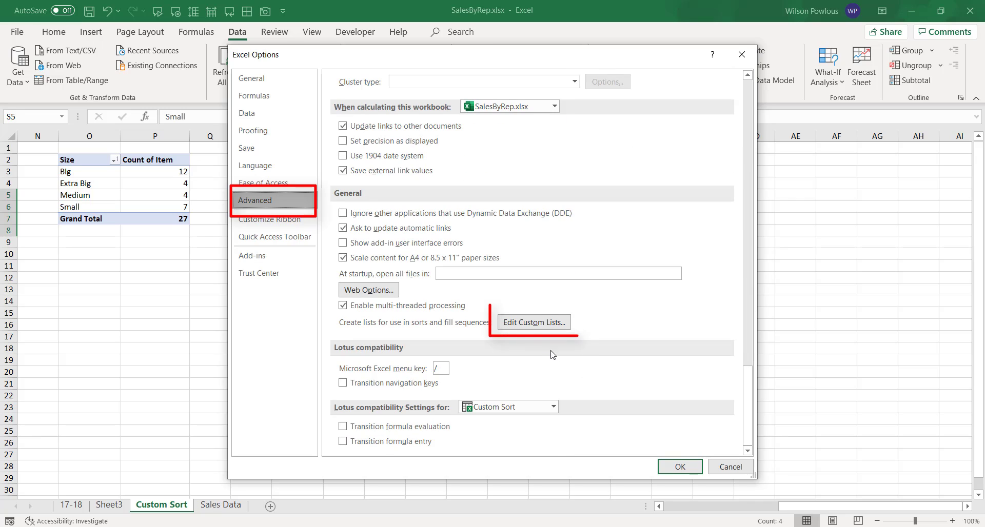
pyautogui.click(520, 323)
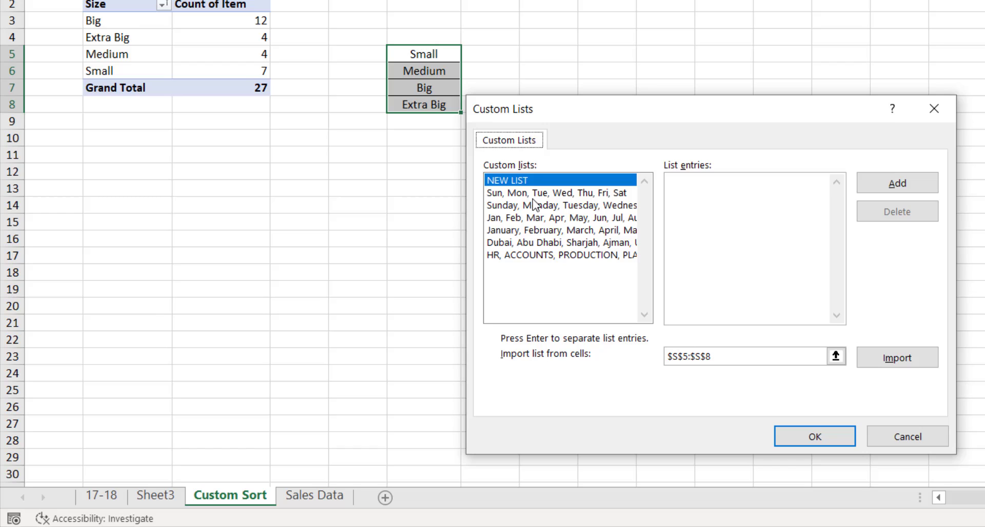
# Examine the entries of the existing weekday, month, emirate and department custom lists.
pyautogui.click(533, 193)
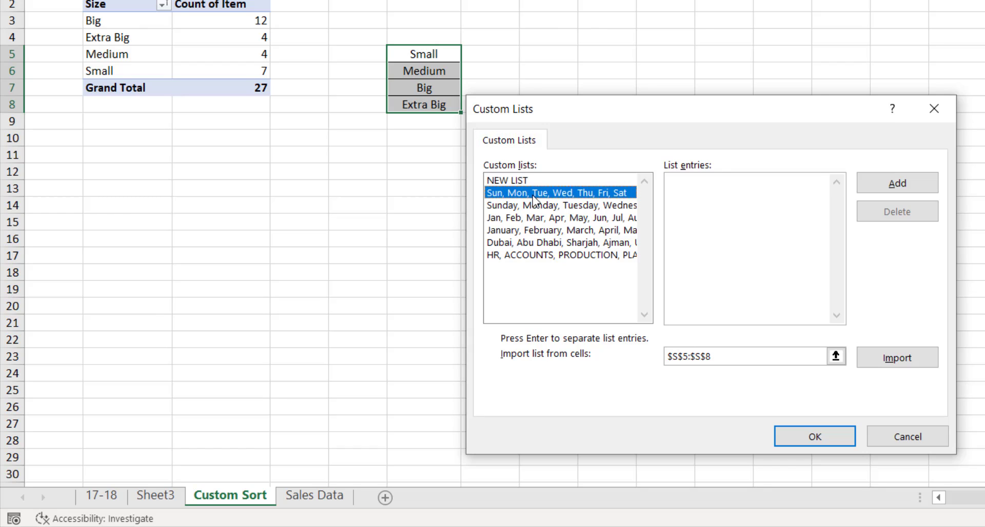
pyautogui.click(534, 206)
pyautogui.click(536, 217)
pyautogui.click(538, 230)
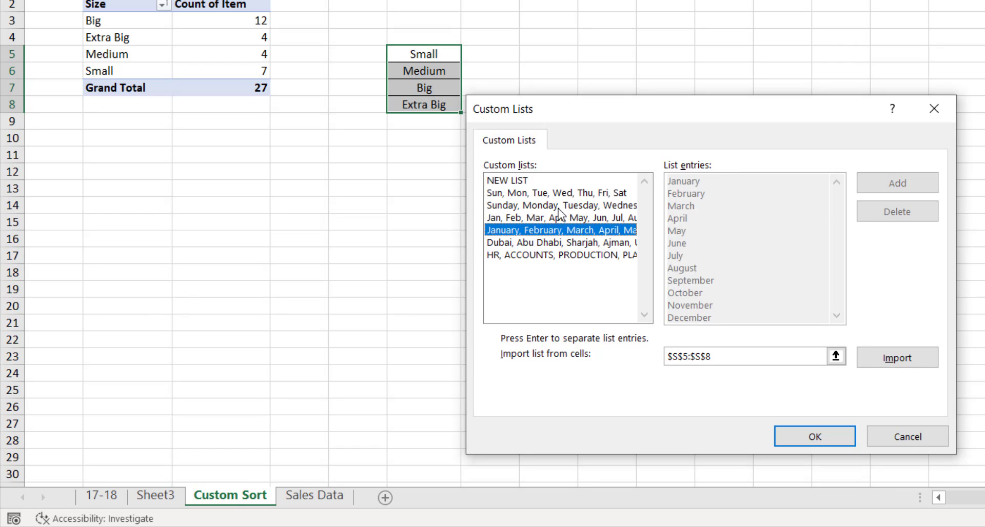
pyautogui.click(595, 206)
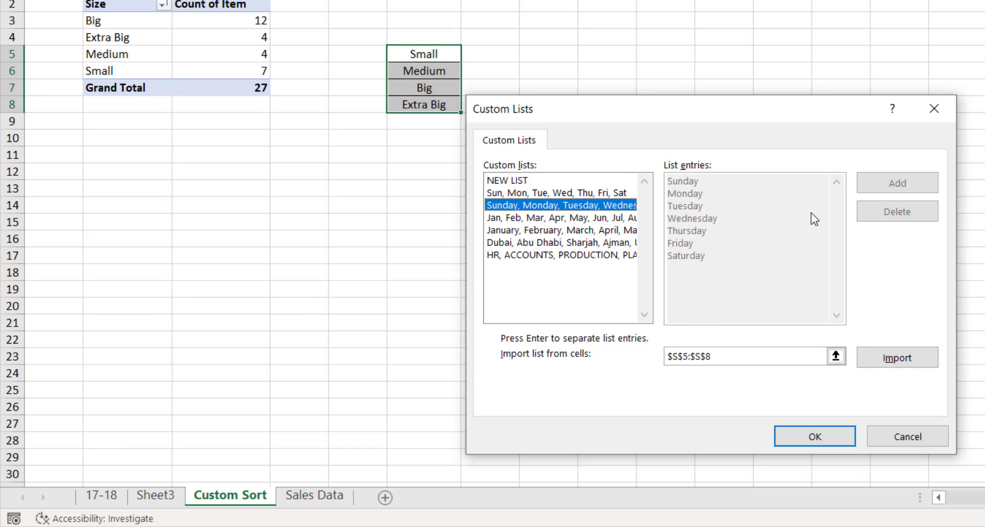
pyautogui.click(545, 243)
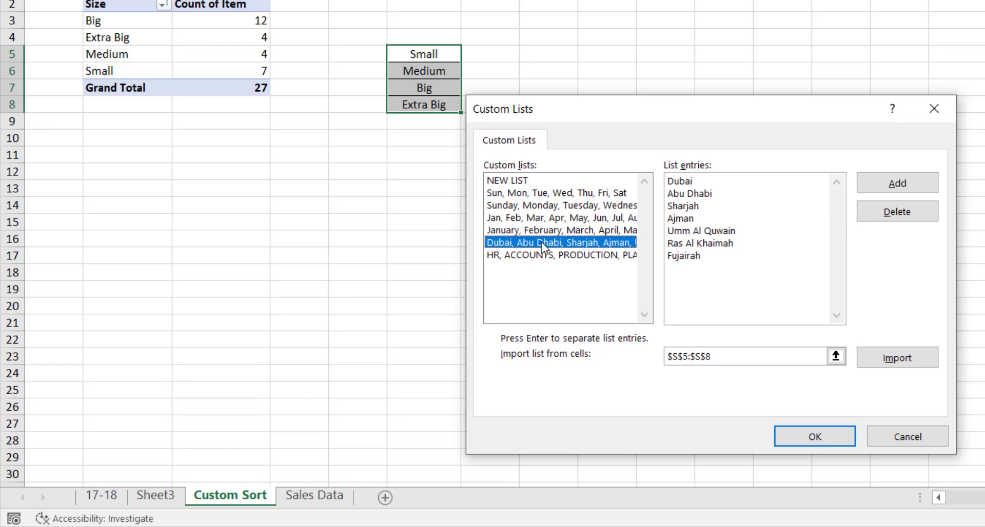
pyautogui.click(583, 256)
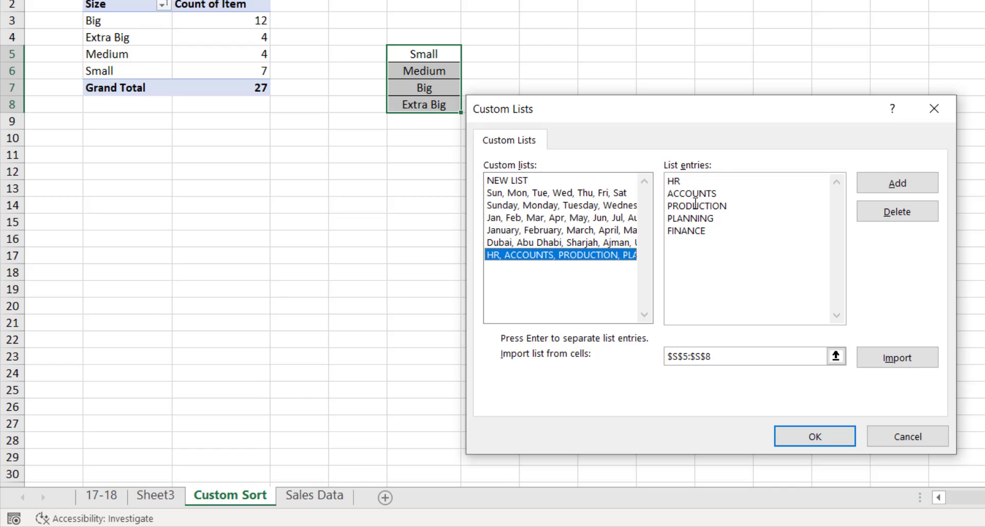
# Compare the entries of the emirate and department custom lists once more.
pyautogui.click(584, 243)
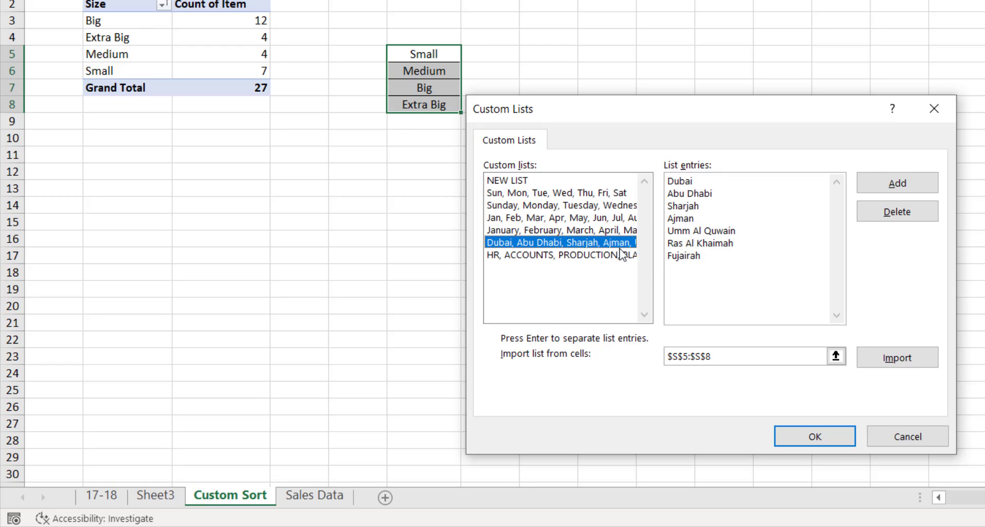
pyautogui.click(600, 256)
pyautogui.click(595, 244)
pyautogui.click(608, 255)
# Import cells S5:S8 as a new custom list, Small, Medium, Big, Extra Big, and save the Excel options.
pyautogui.click(534, 181)
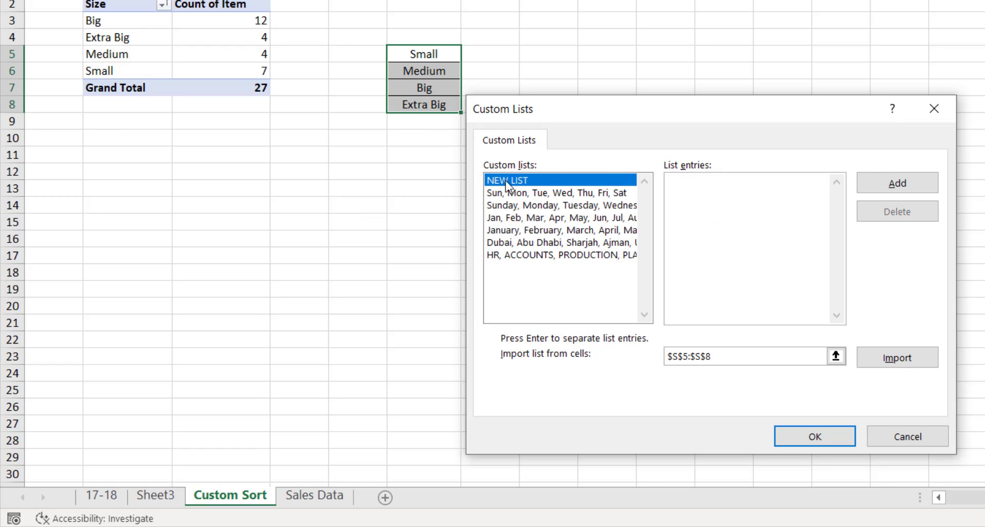
pyautogui.click(735, 357)
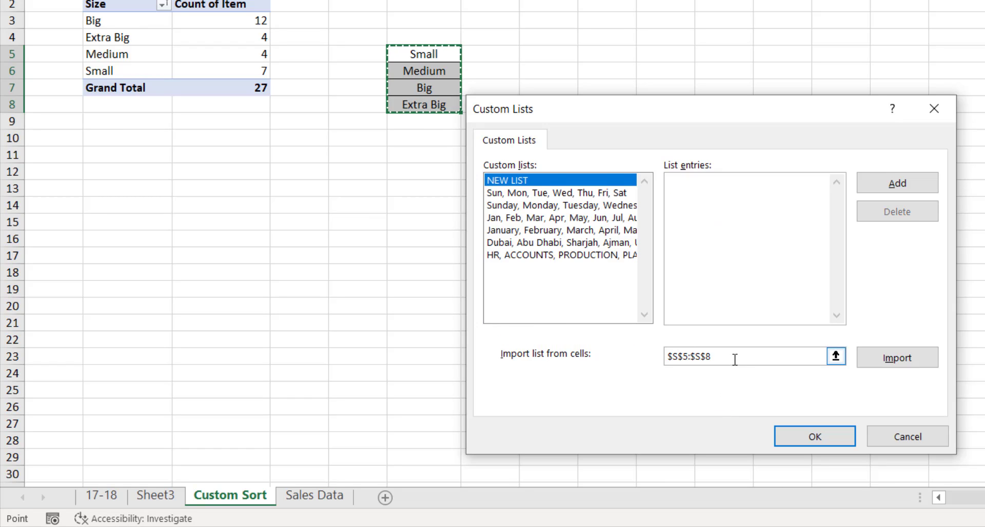
pyautogui.moveTo(425, 55); pyautogui.dragTo(436, 107)
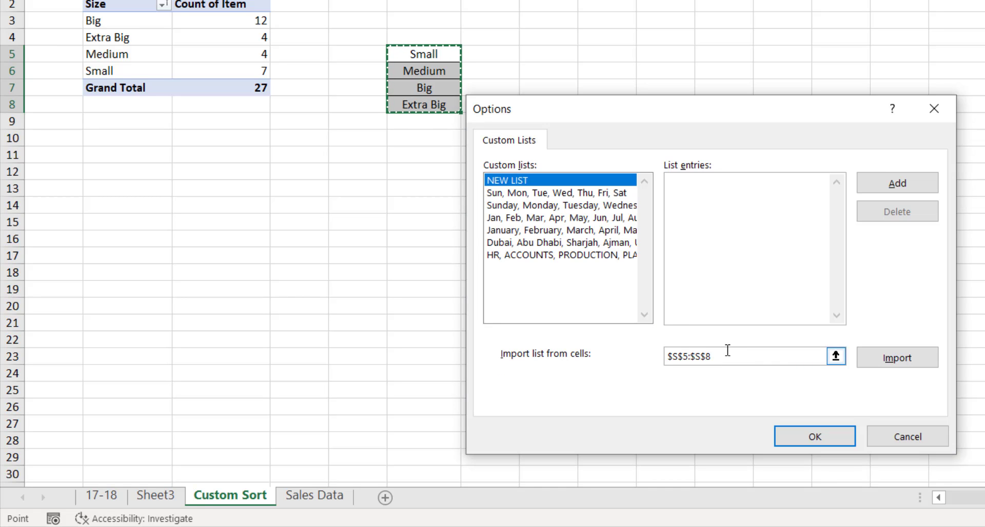
pyautogui.click(896, 358)
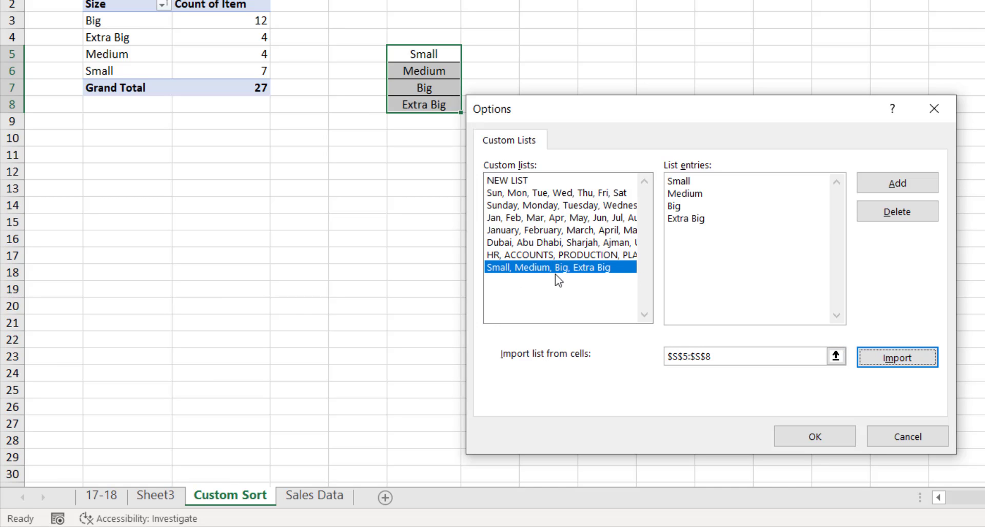
pyautogui.click(816, 438)
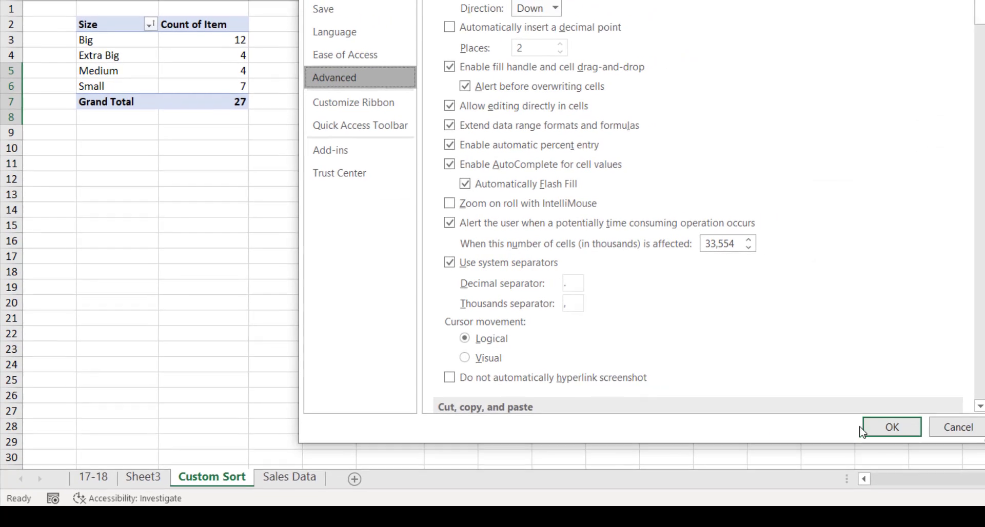
pyautogui.click(847, 426)
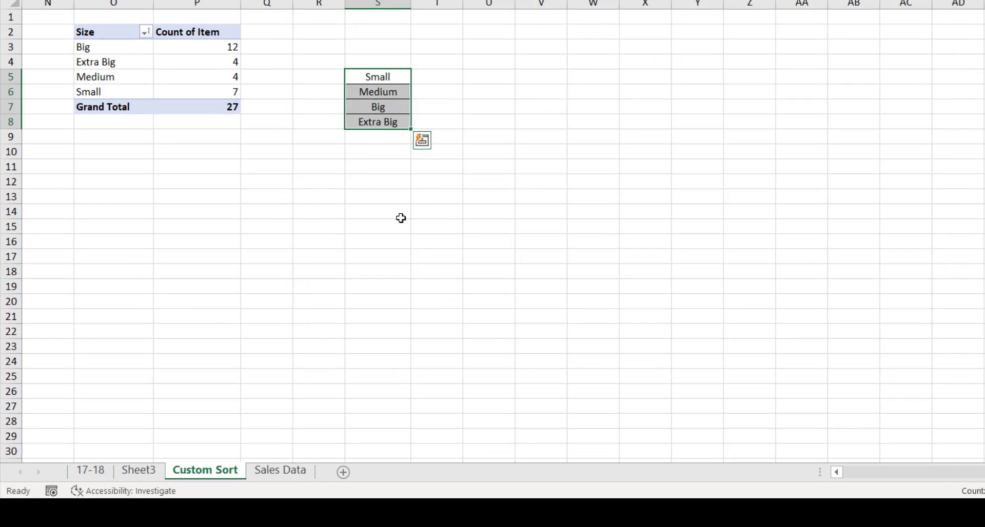
# Turn off automatic sorting on report updates in the additional sort options of the PivotTable's Size field.
pyautogui.click(146, 47)
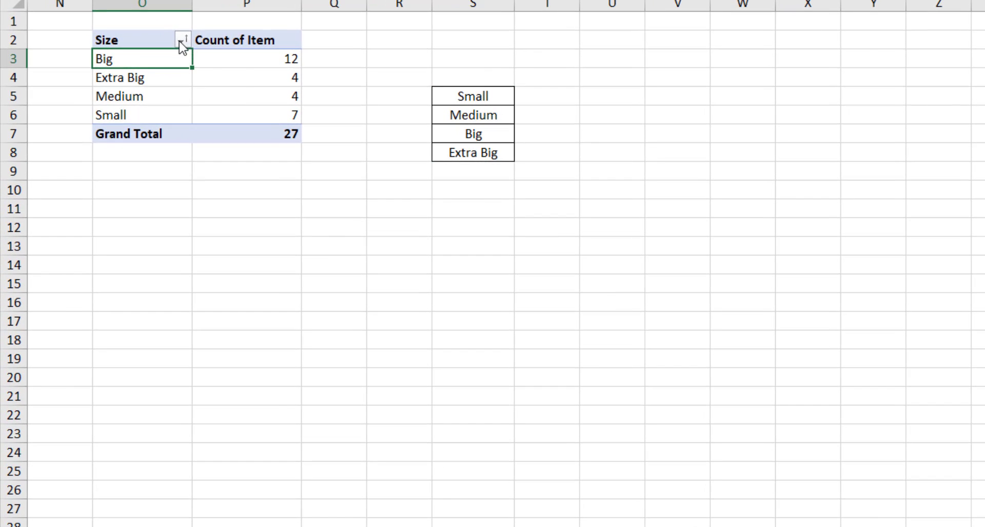
pyautogui.click(181, 40)
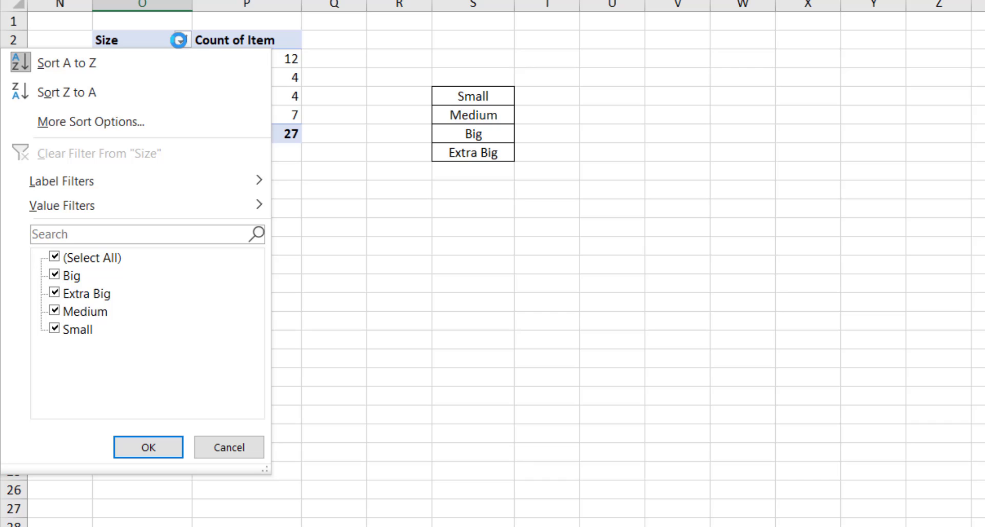
pyautogui.click(120, 111)
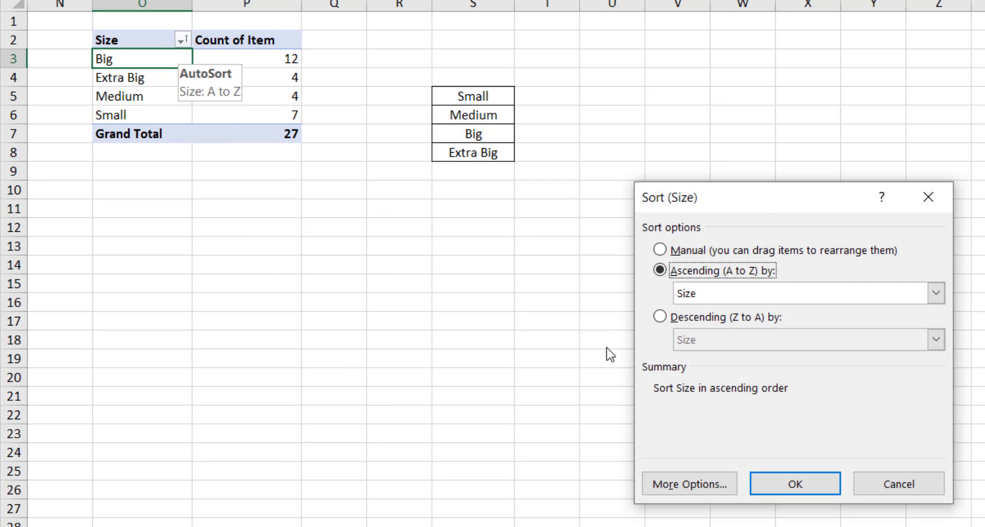
pyautogui.click(716, 493)
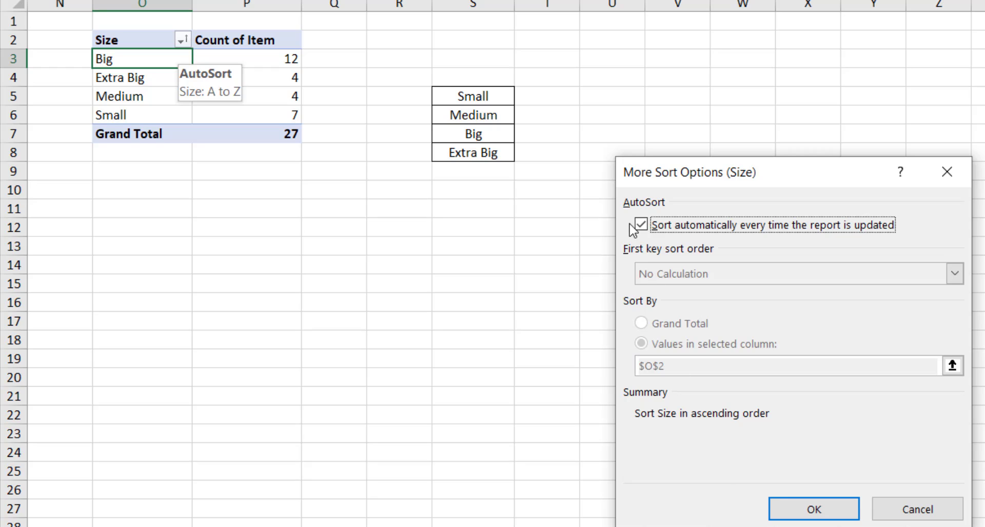
pyautogui.click(642, 225)
# Set the first key sort order to Small, Medium, Big, Extra Big and apply the ascending Size sort.
pyautogui.click(954, 273)
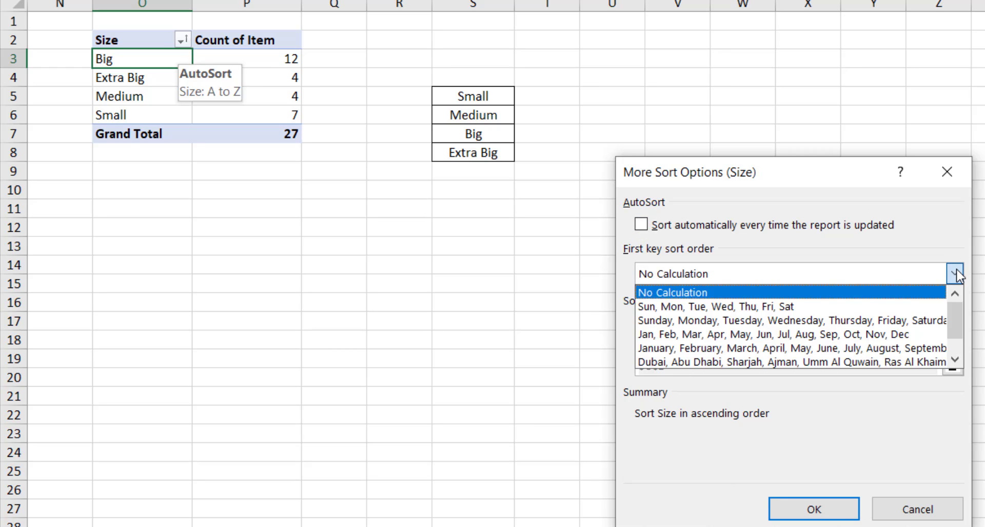
pyautogui.moveTo(957, 311); pyautogui.dragTo(955, 337)
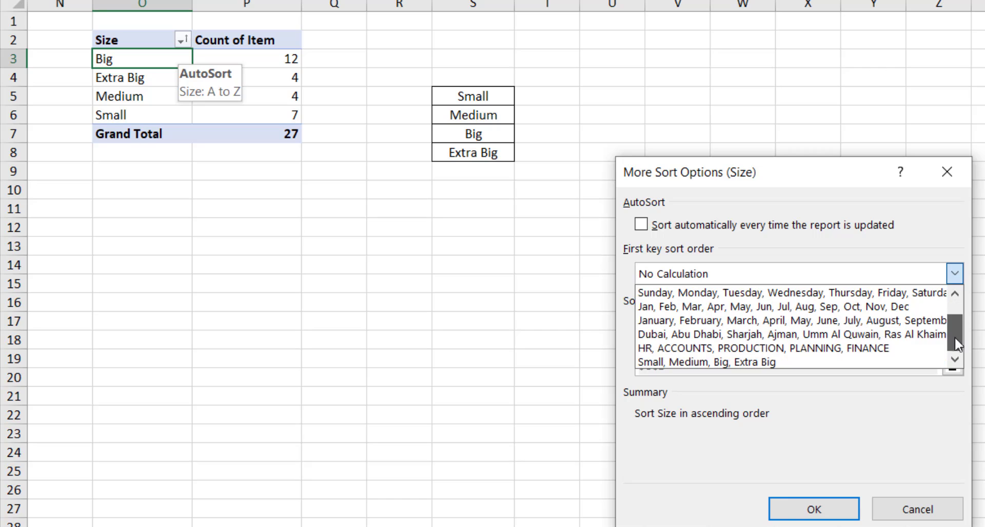
pyautogui.click(783, 362)
pyautogui.click(823, 508)
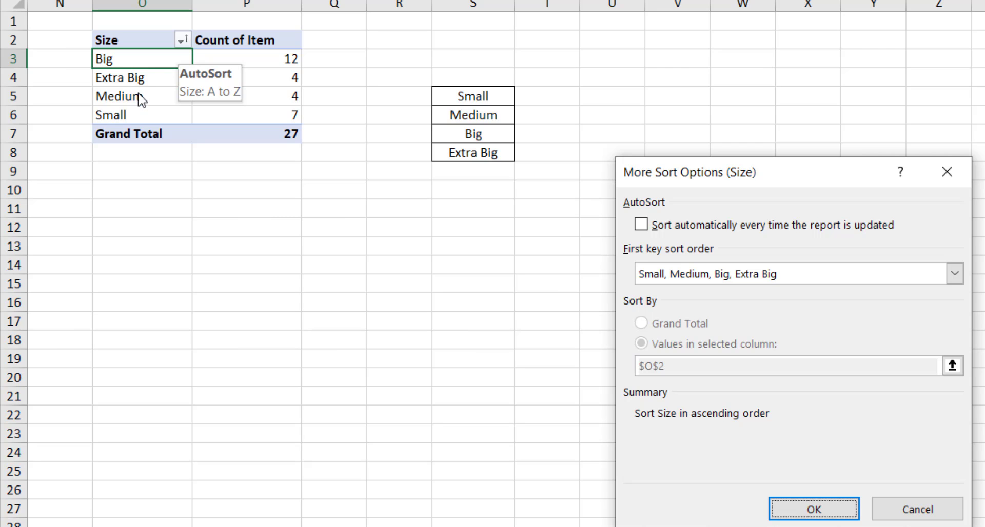
pyautogui.click(815, 513)
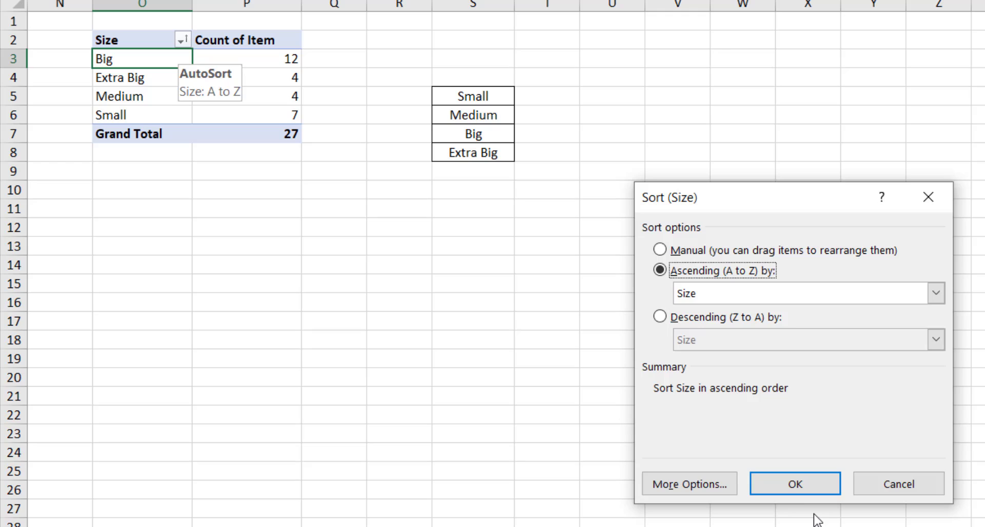
pyautogui.click(797, 494)
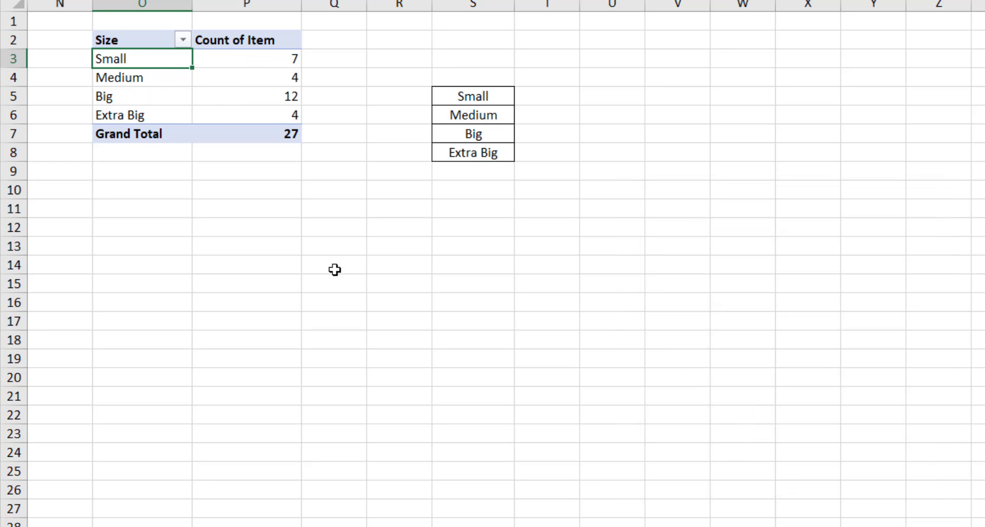
# Compare the order of the PivotTable's Size labels with the reference size list in S5:S8.
pyautogui.click(161, 83)
pyautogui.click(155, 61)
pyautogui.click(466, 100)
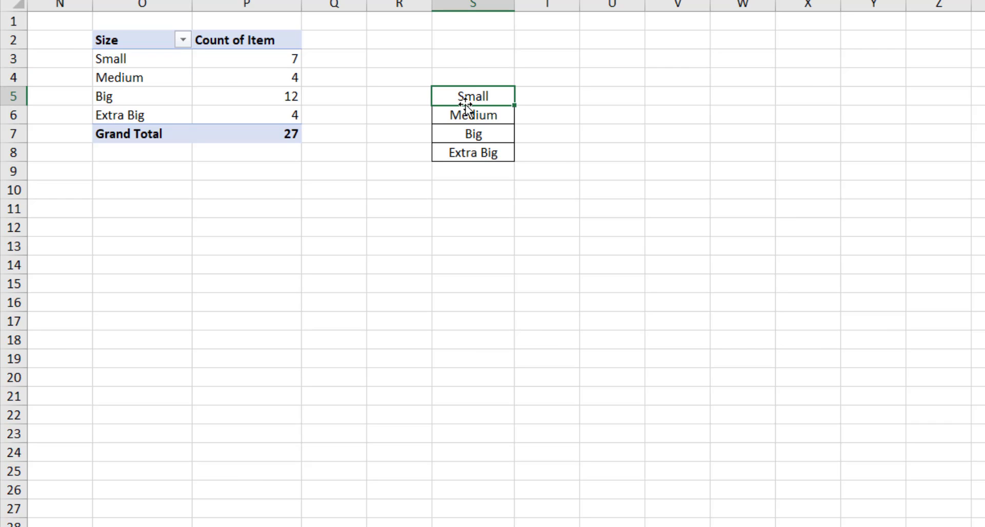
pyautogui.click(458, 116)
pyautogui.click(461, 132)
pyautogui.click(455, 154)
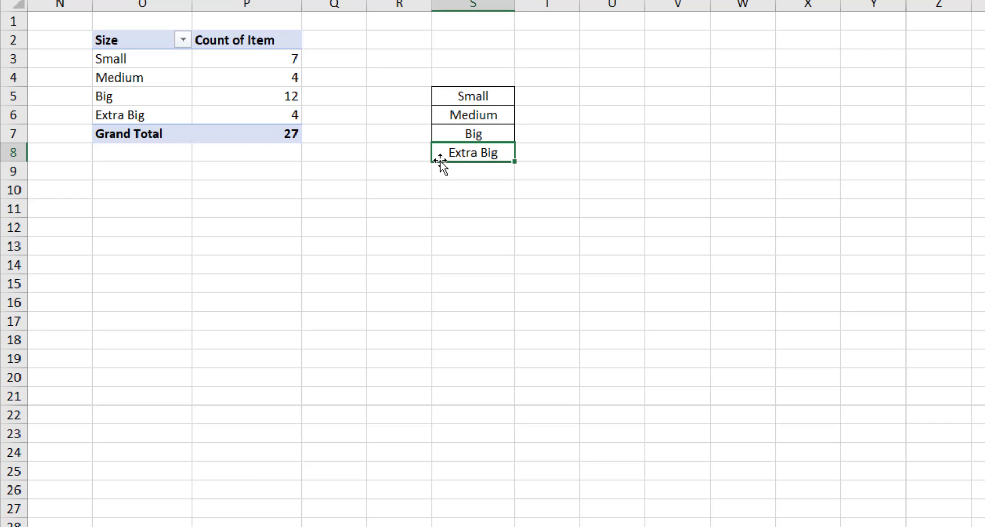
pyautogui.click(169, 117)
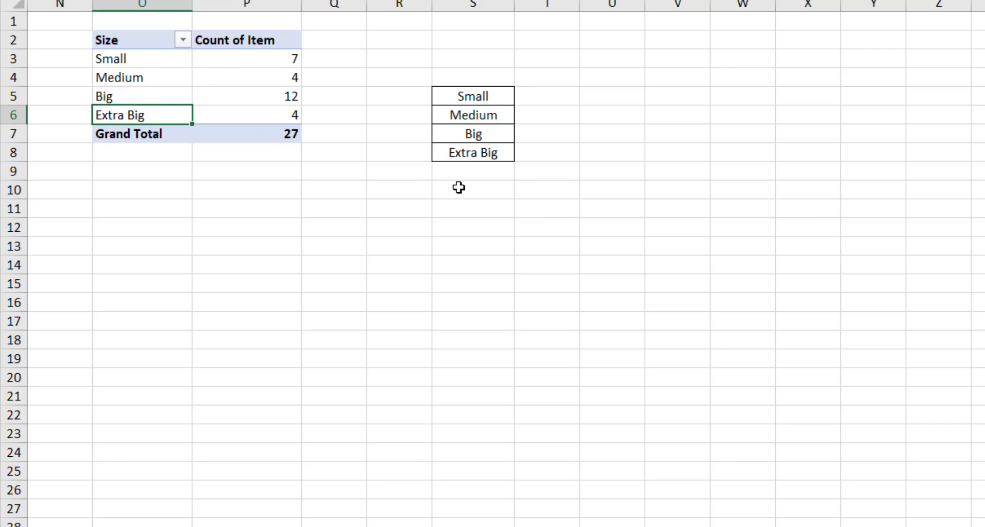
pyautogui.click(180, 84)
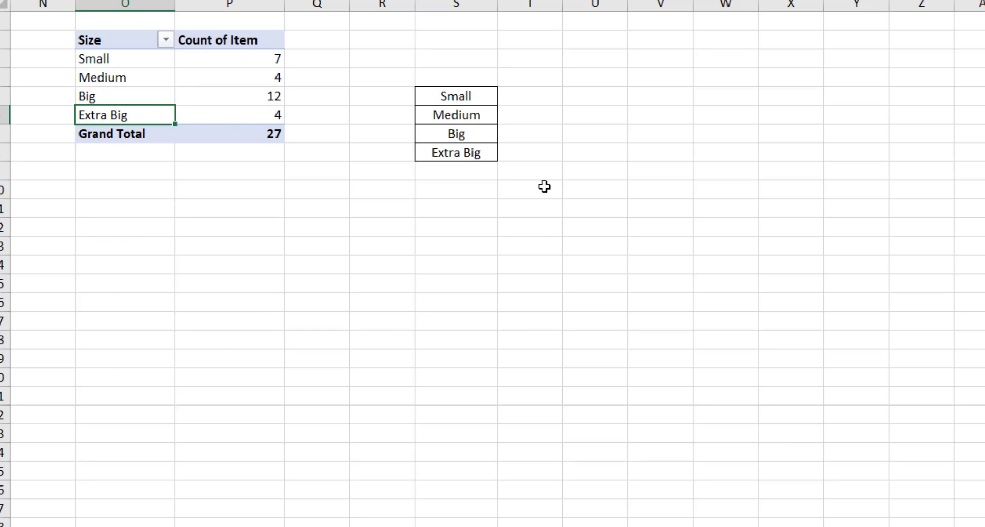
pyautogui.click(160, 83)
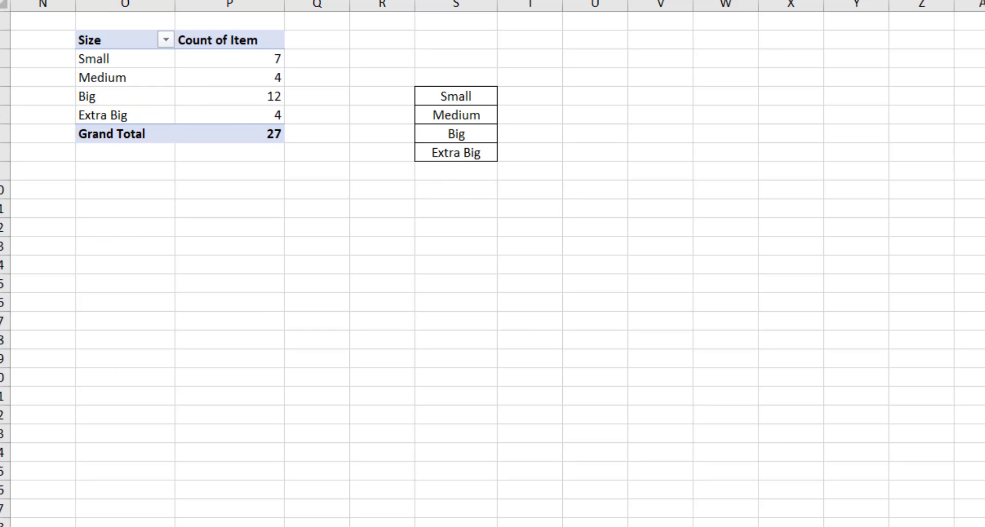